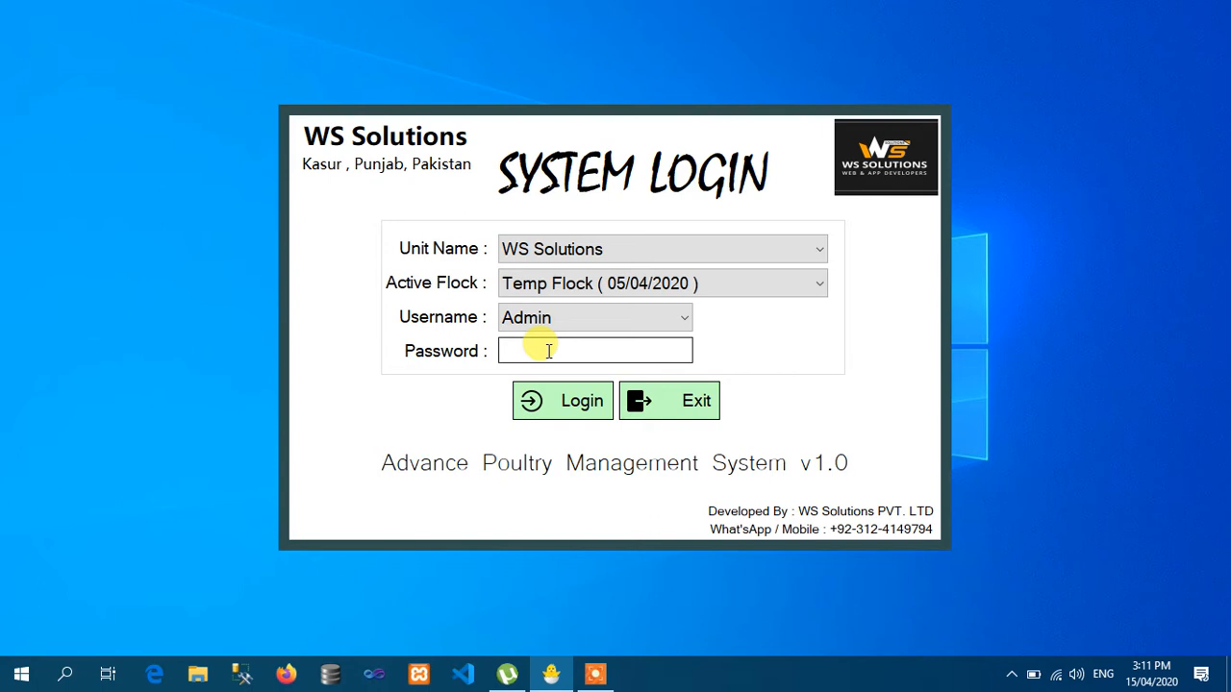
# - Check the login choices, keeping unit WS Solutions and flock Temp Flock ( 05/04/2020 )
pyautogui.click(621, 257)
pyautogui.click(621, 258)
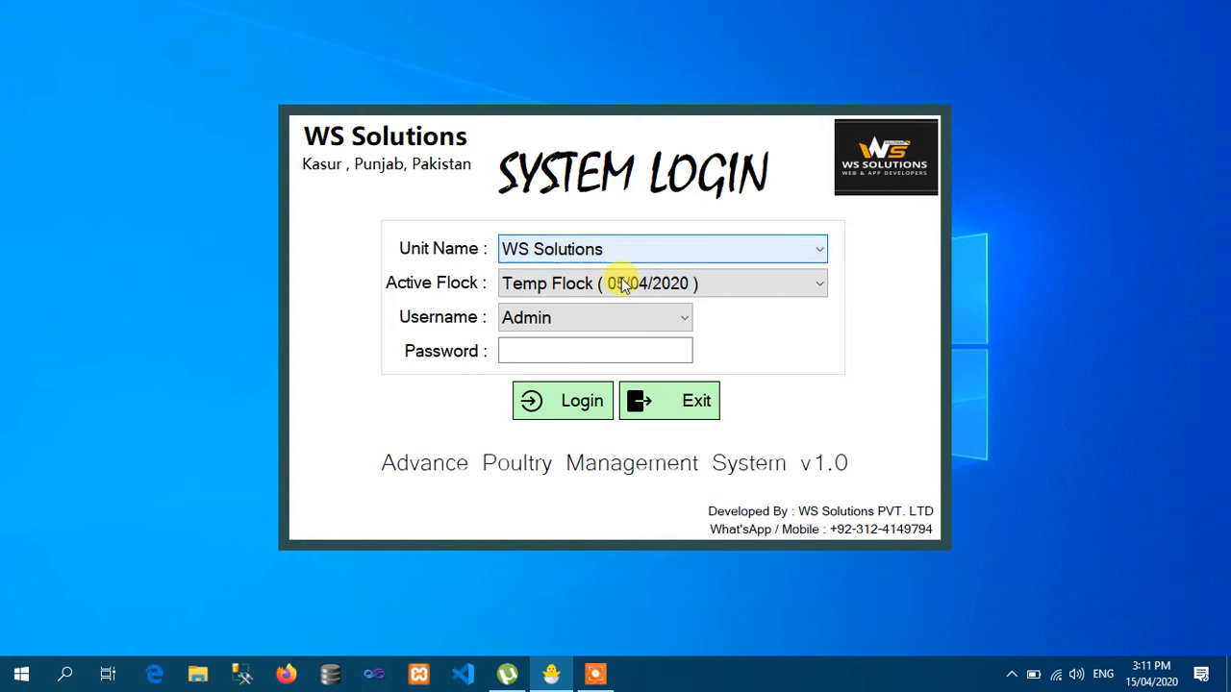
pyautogui.click(626, 289)
pyautogui.click(626, 288)
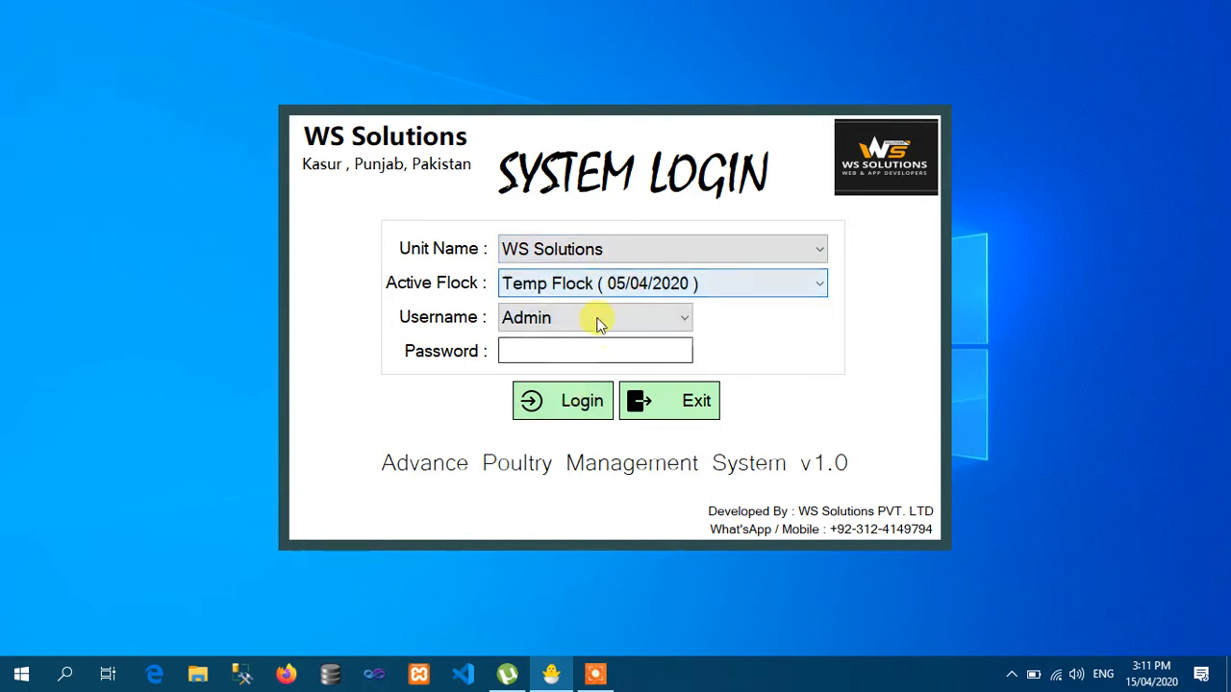
pyautogui.click(597, 320)
pyautogui.click(597, 323)
# - Confirm Admin as the login user and enter the account password
pyautogui.click(558, 352)
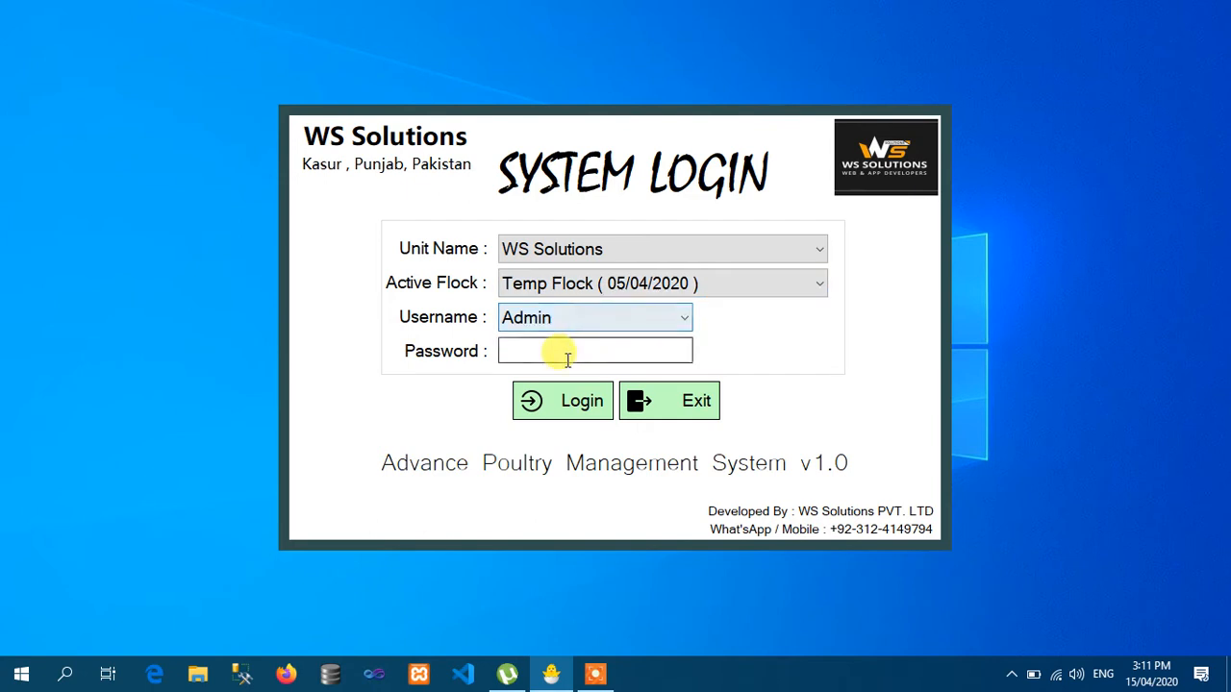
pyautogui.click(615, 325)
pyautogui.click(616, 324)
pyautogui.click(596, 347)
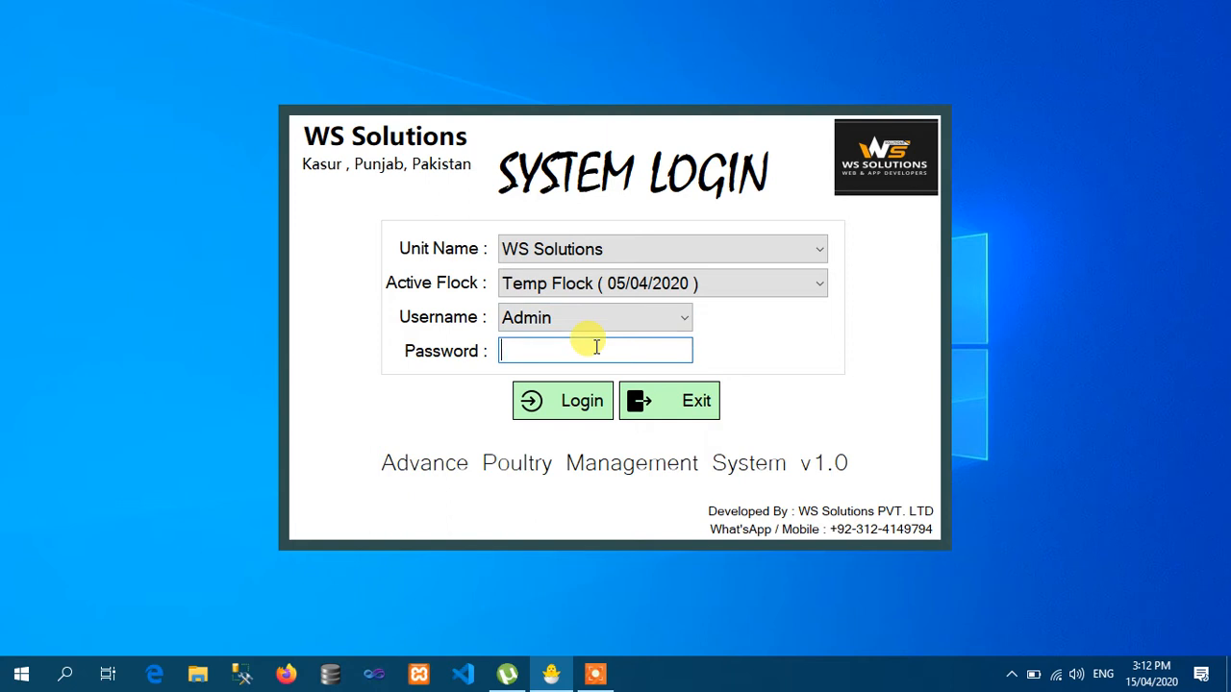
pyautogui.click(596, 325)
pyautogui.click(596, 333)
pyautogui.click(592, 351)
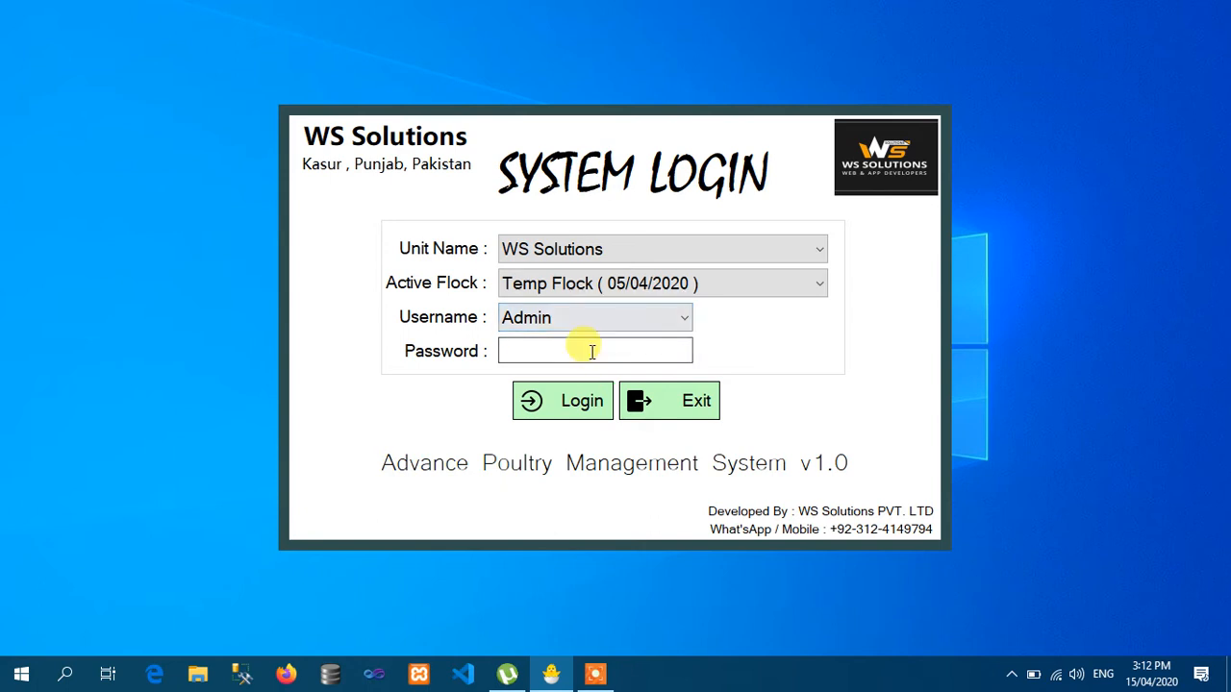
pyautogui.write('*****')
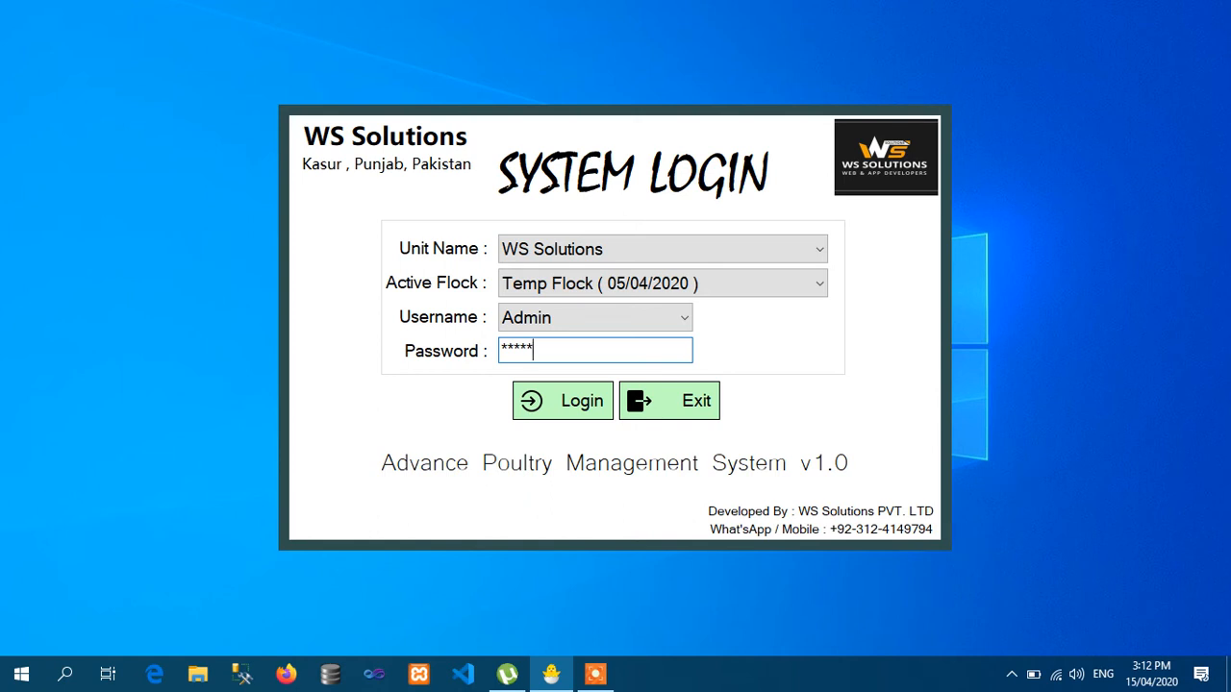
# - Log in as Admin and open Unit Setup from the Setting tile
pyautogui.press('Return')
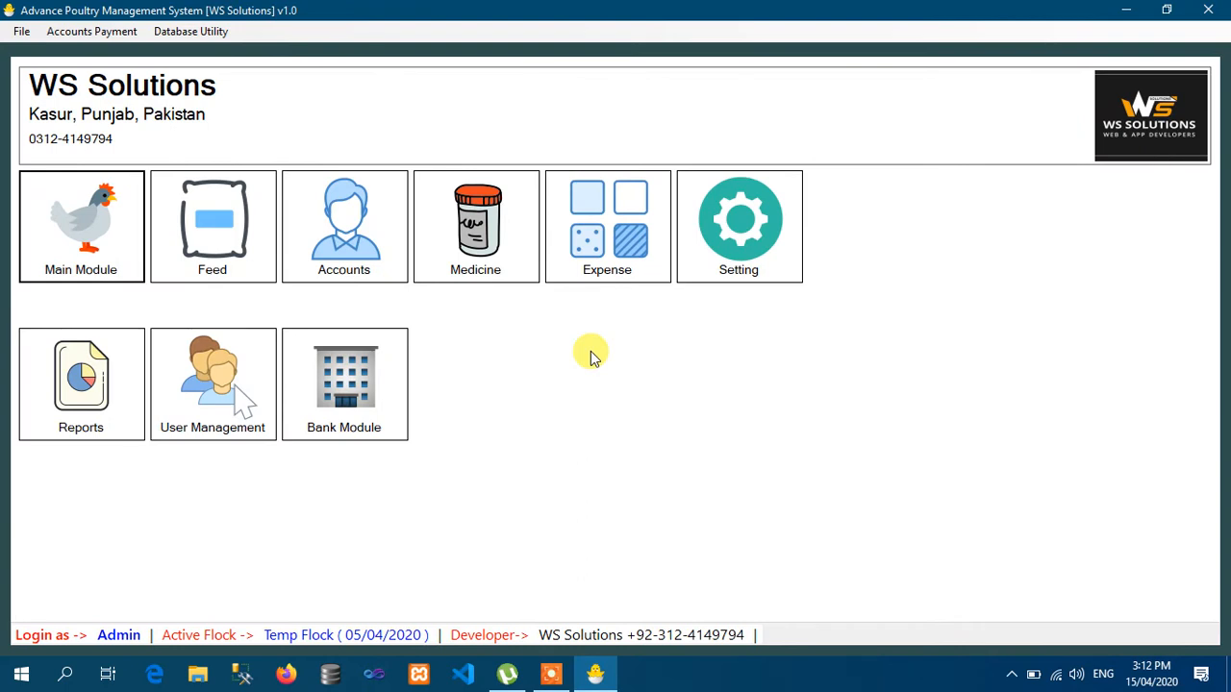
pyautogui.click(746, 252)
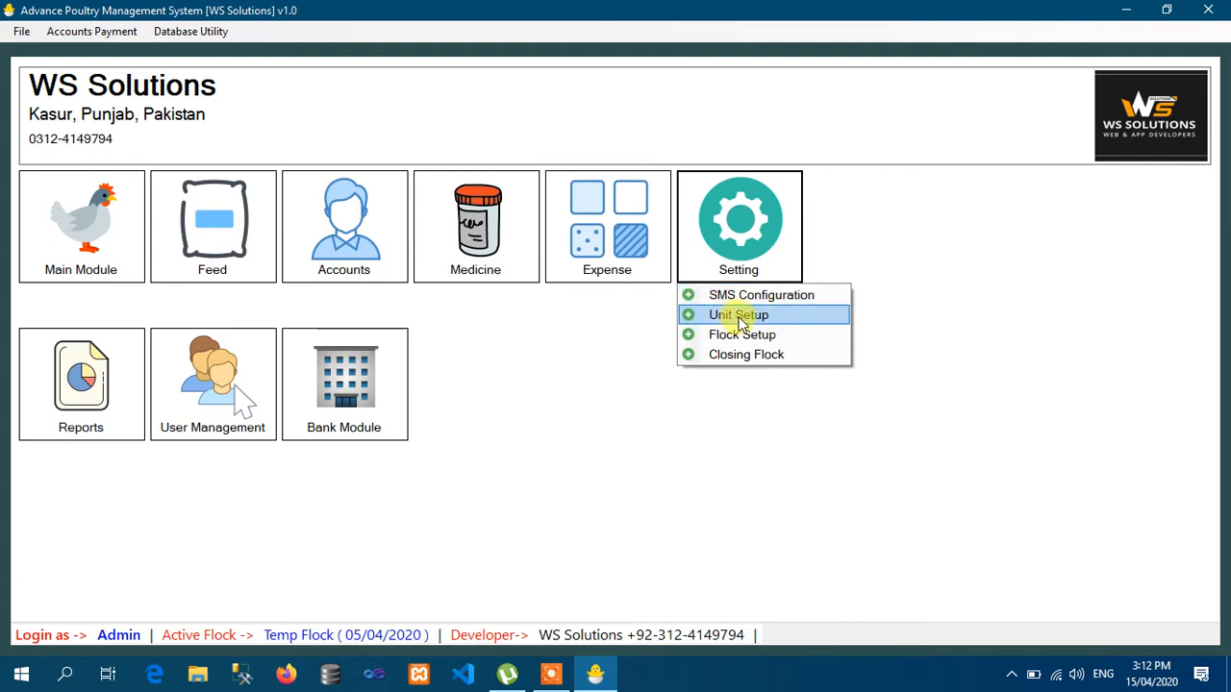
pyautogui.click(739, 321)
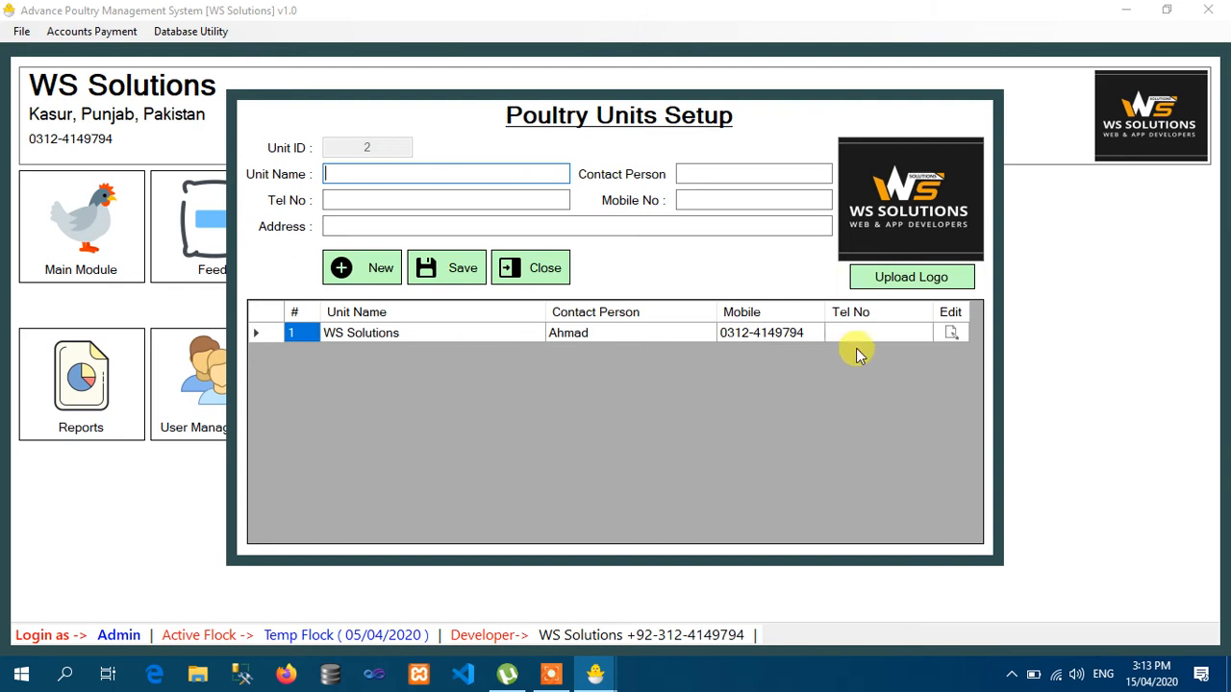
# - Rename the WS Solutions unit to Ahmad Protein Form and start choosing its logo
pyautogui.click(951, 335)
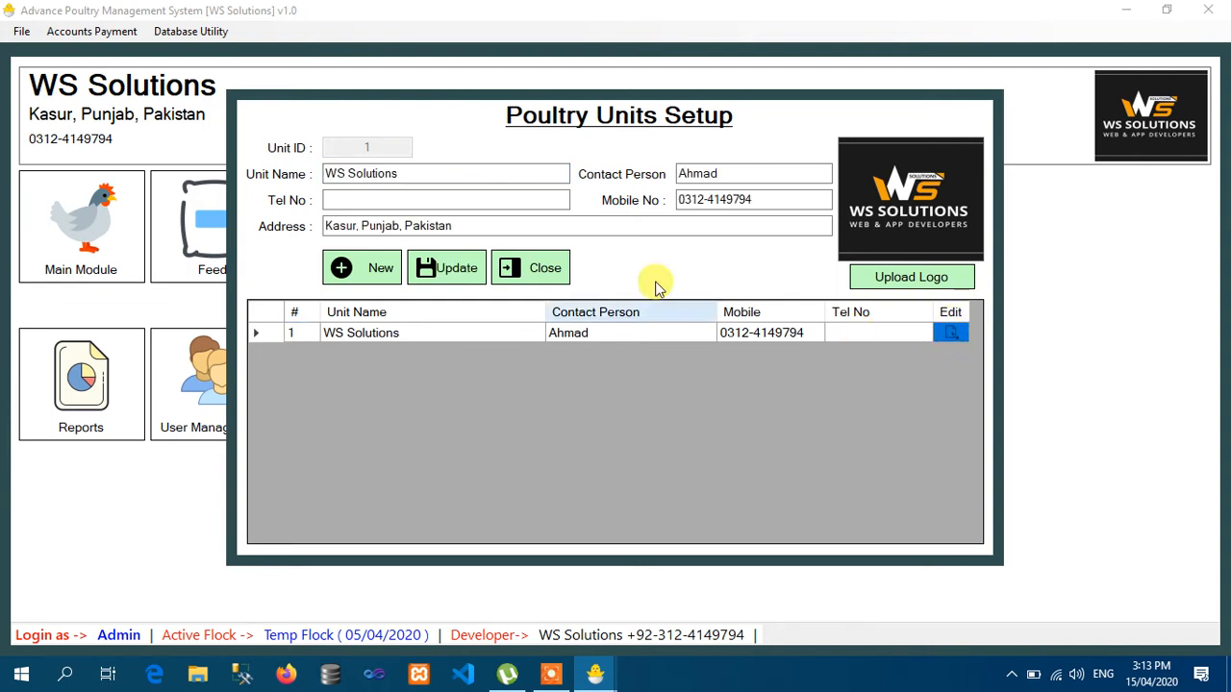
pyautogui.click(467, 175)
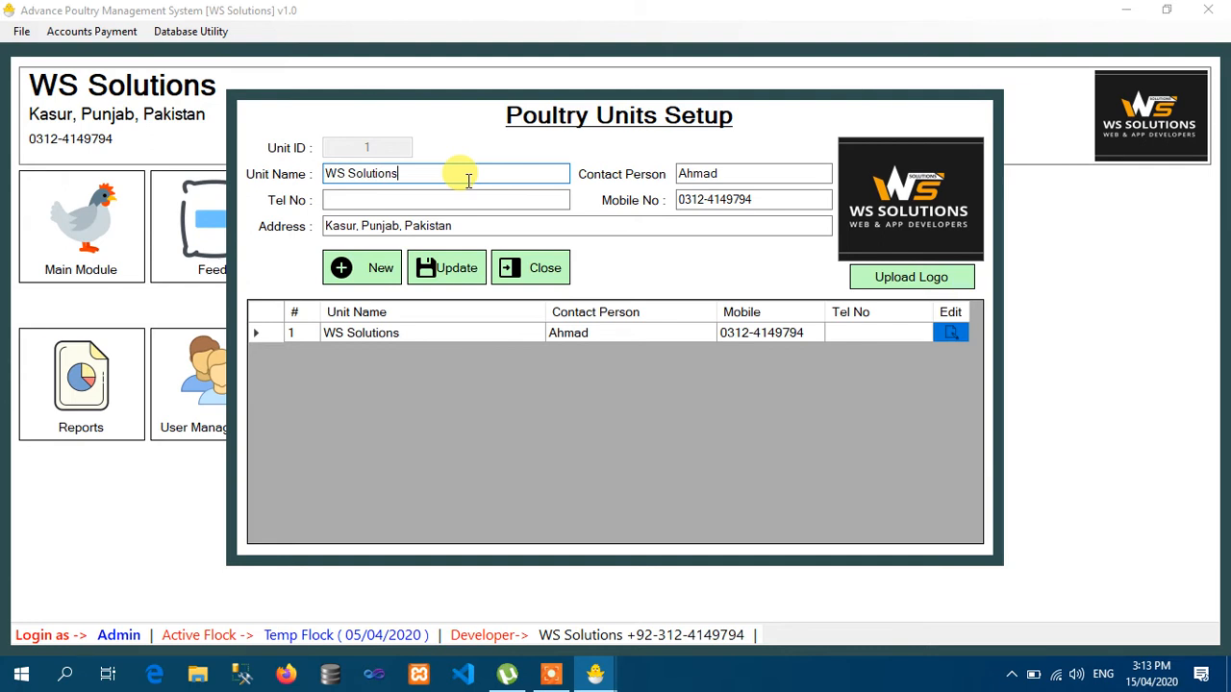
pyautogui.hotkey('ctrl', 'a')
pyautogui.write('Ahmad Protein Form')
pyautogui.press('Tab')
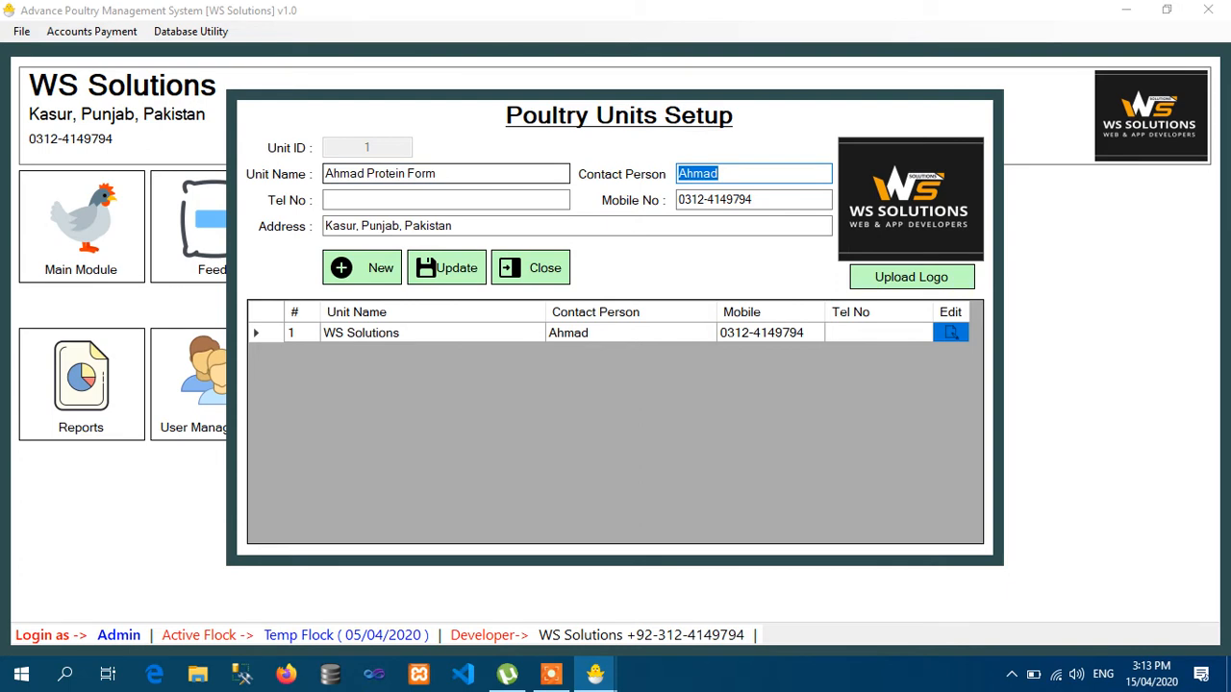
pyautogui.press('Tab')
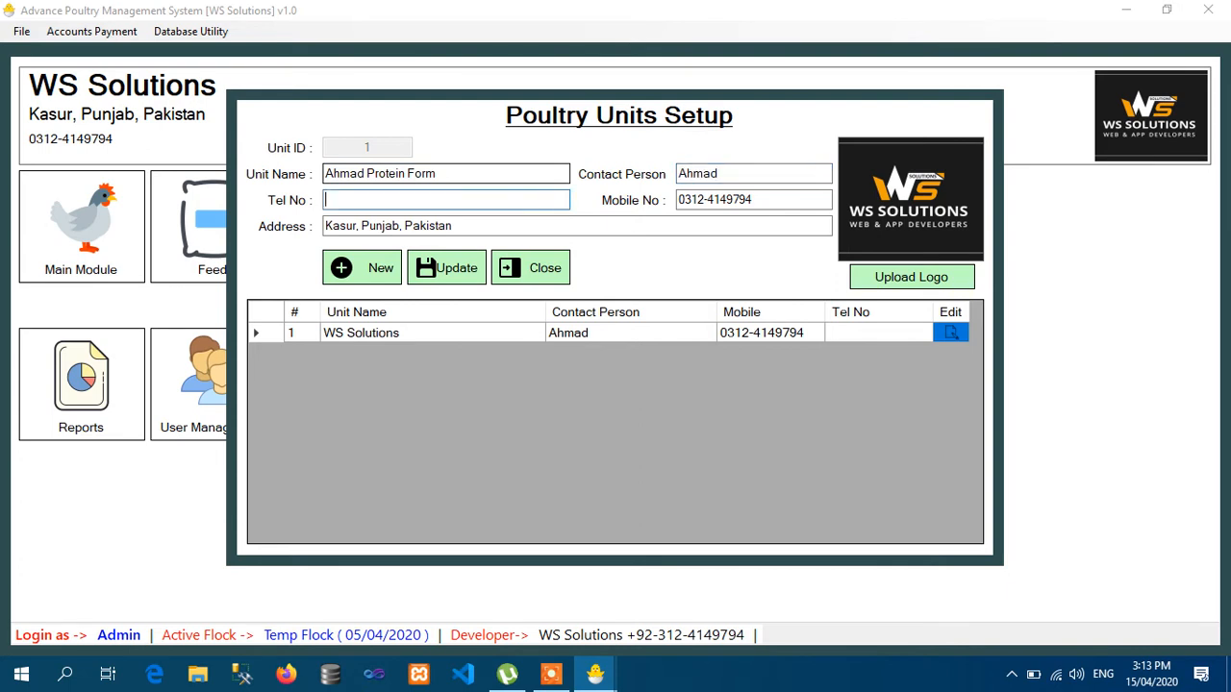
pyautogui.press('Tab')
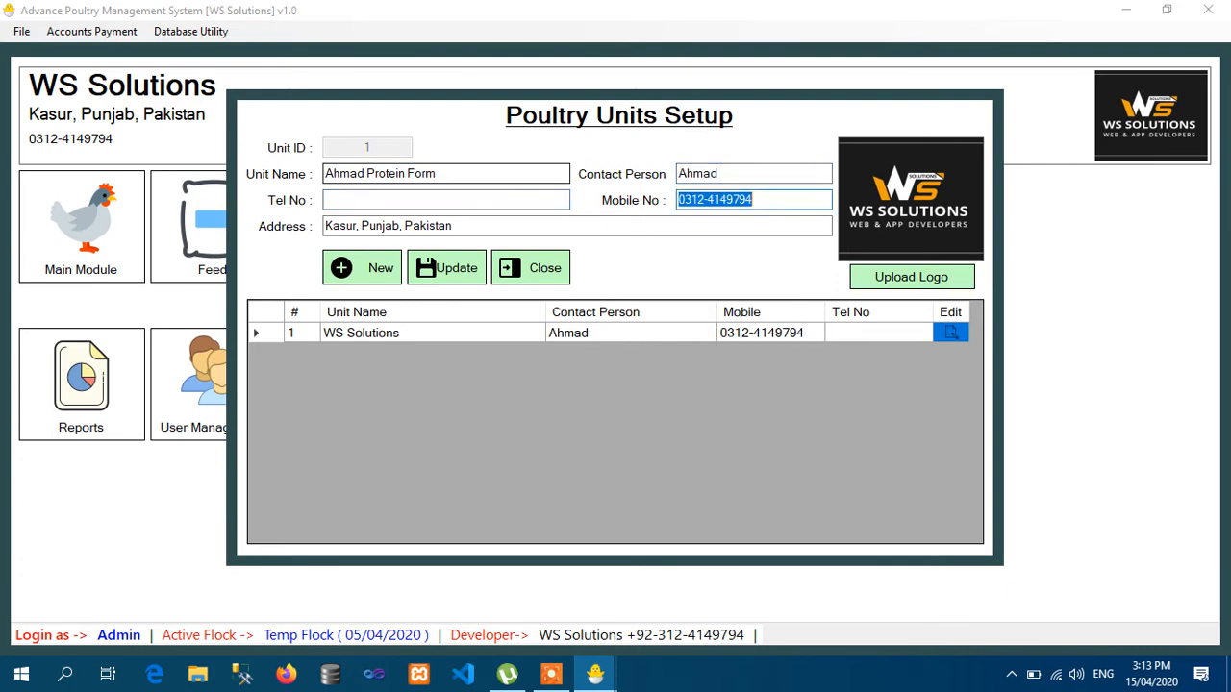
pyautogui.press('Tab')
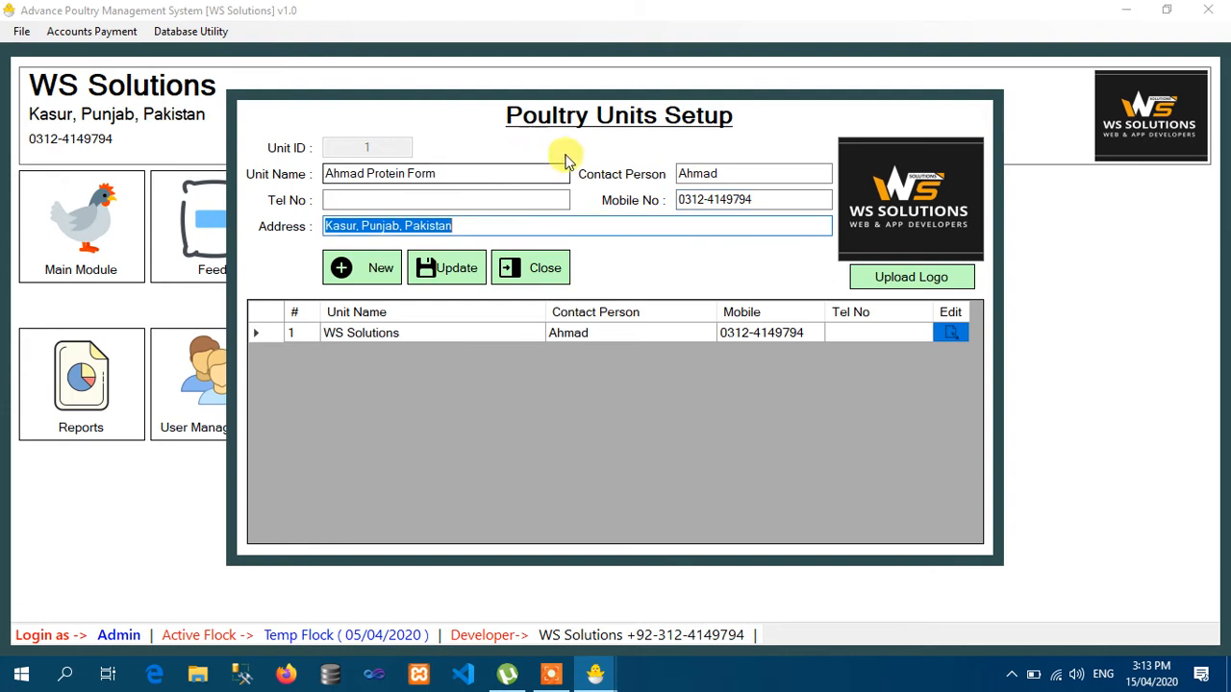
pyautogui.click(758, 199)
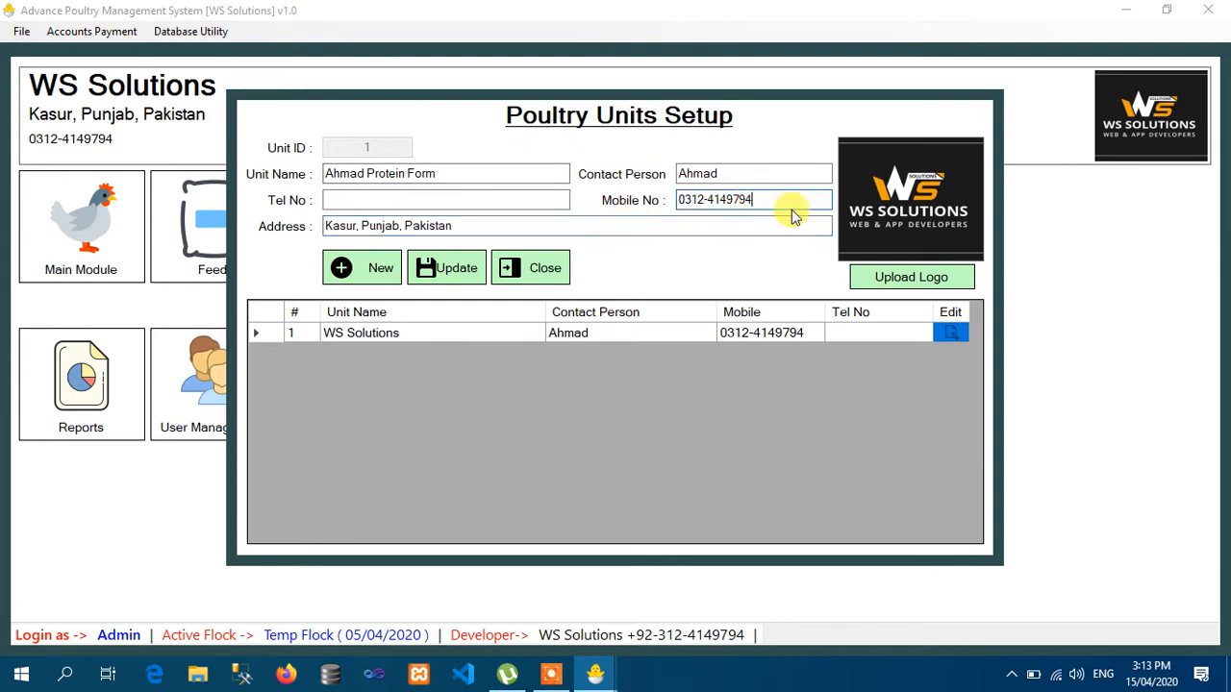
pyautogui.click(925, 278)
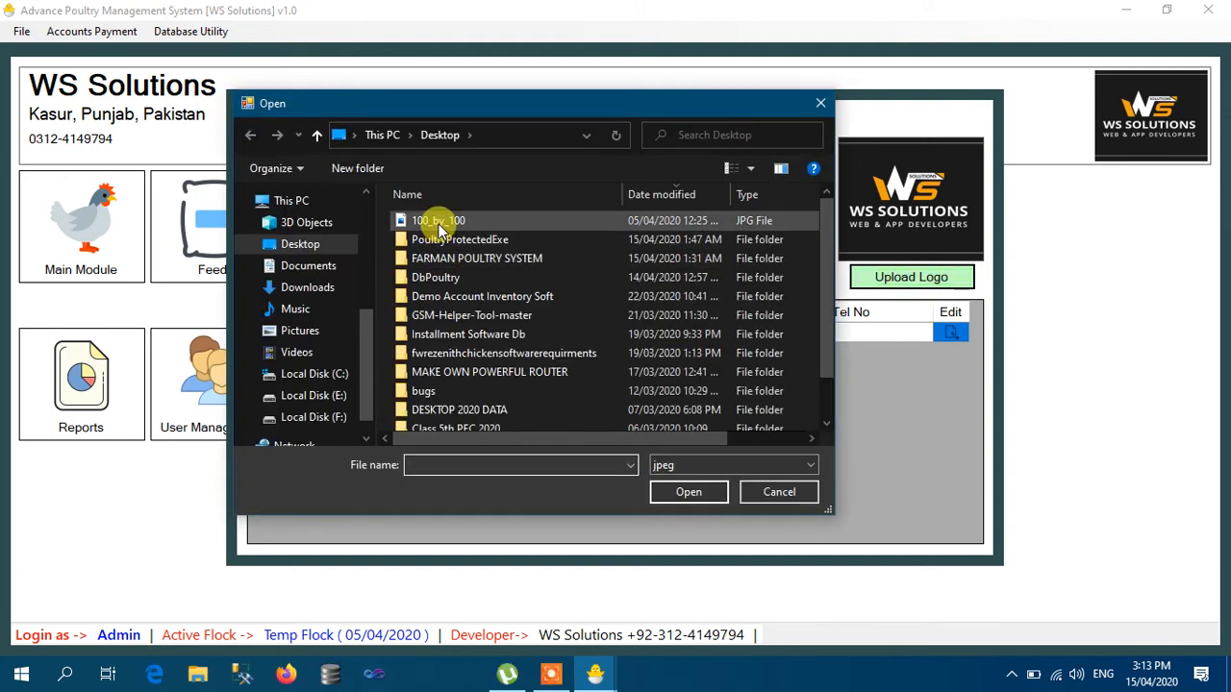
# - Use 100_by_100 as unit 1's logo and save the Ahmad Protein Form update
pyautogui.doubleClick(440, 220)
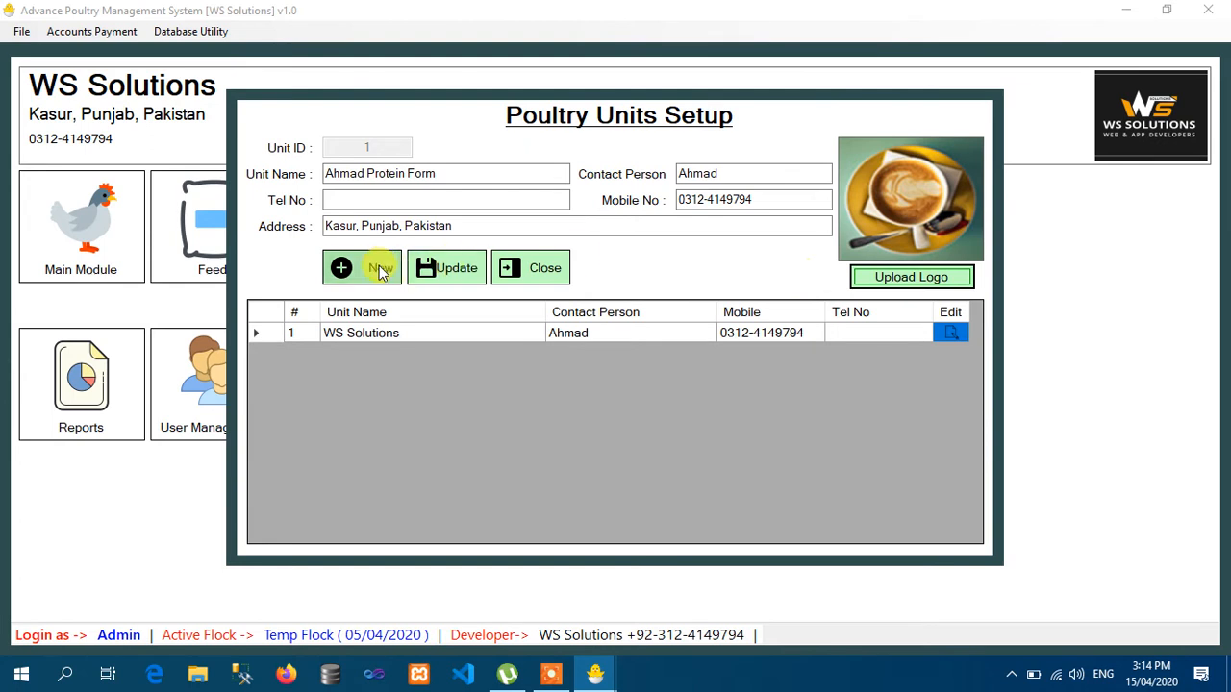
pyautogui.click(451, 272)
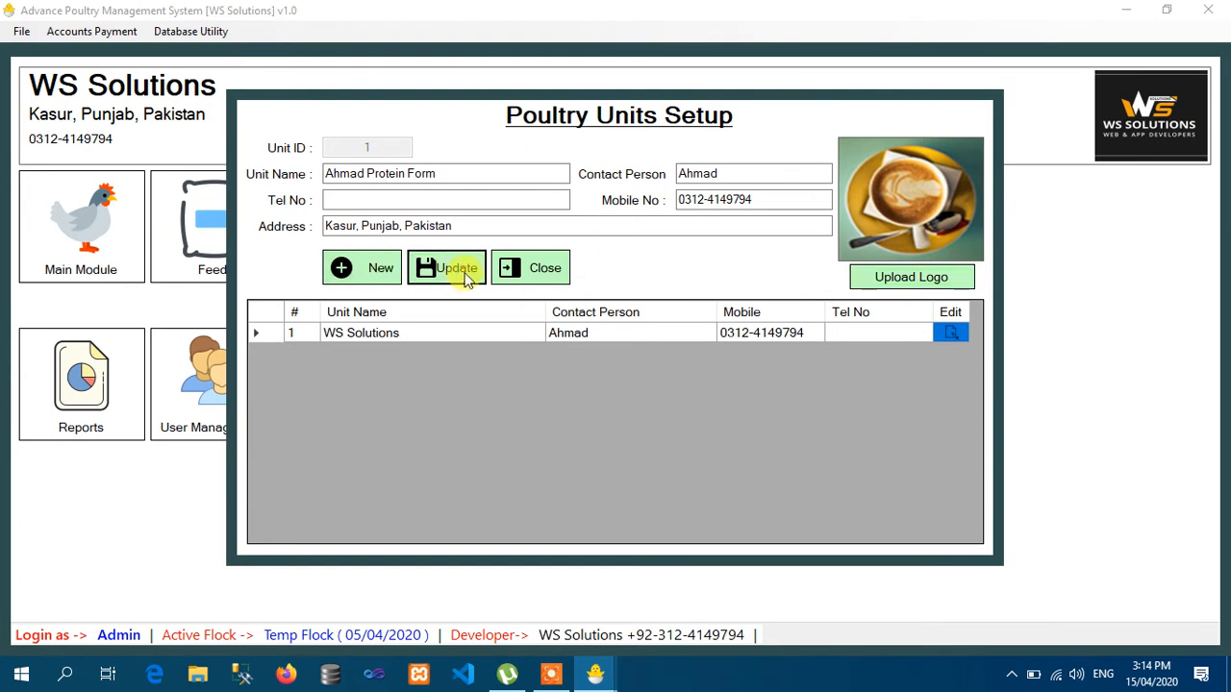
pyautogui.click(660, 399)
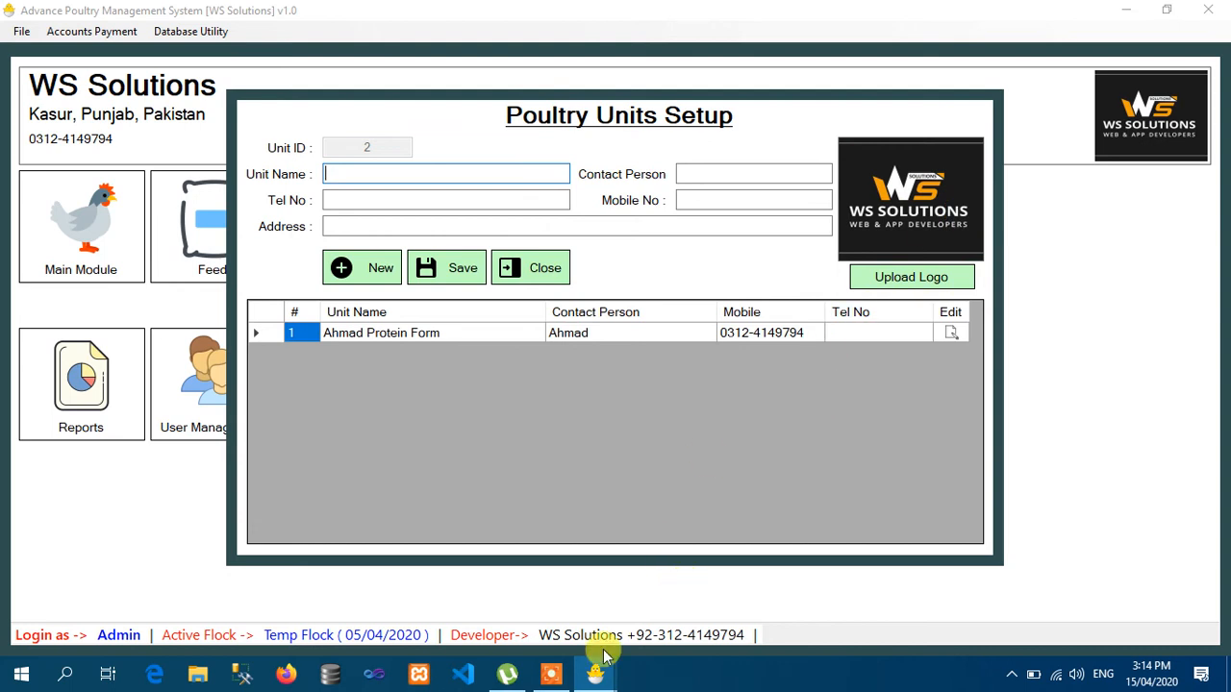
# - Start a new unit named Tahir Protein Form
pyautogui.click(1014, 674)
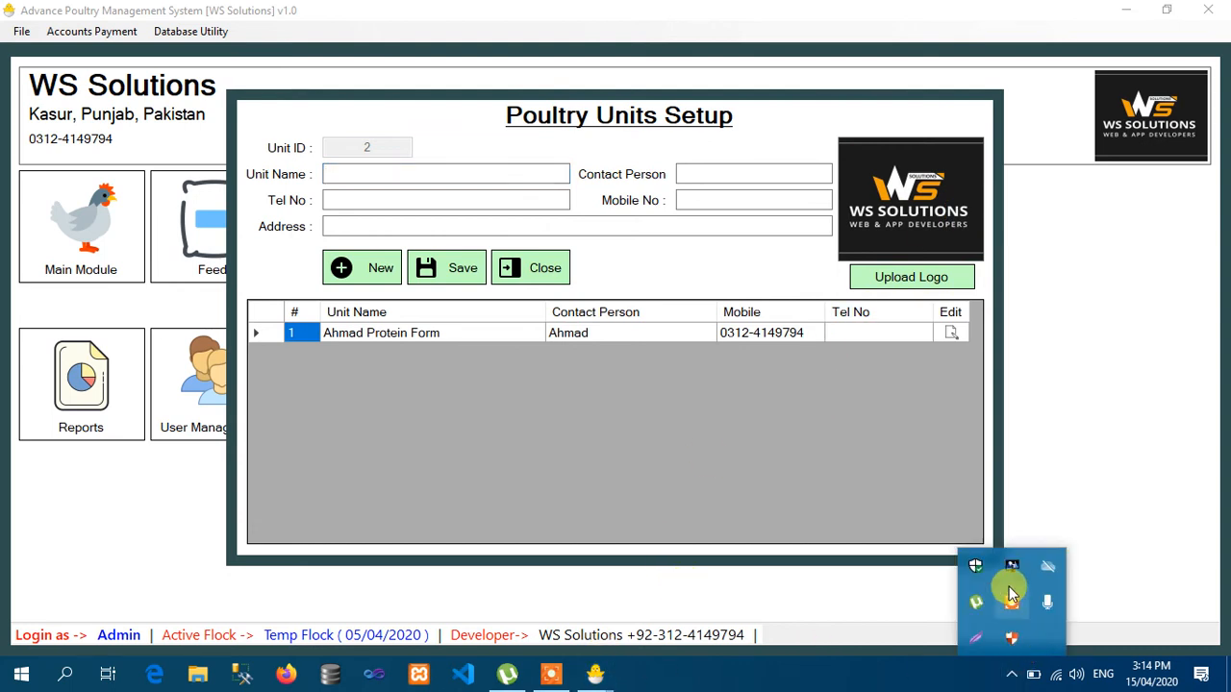
pyautogui.click(1011, 611)
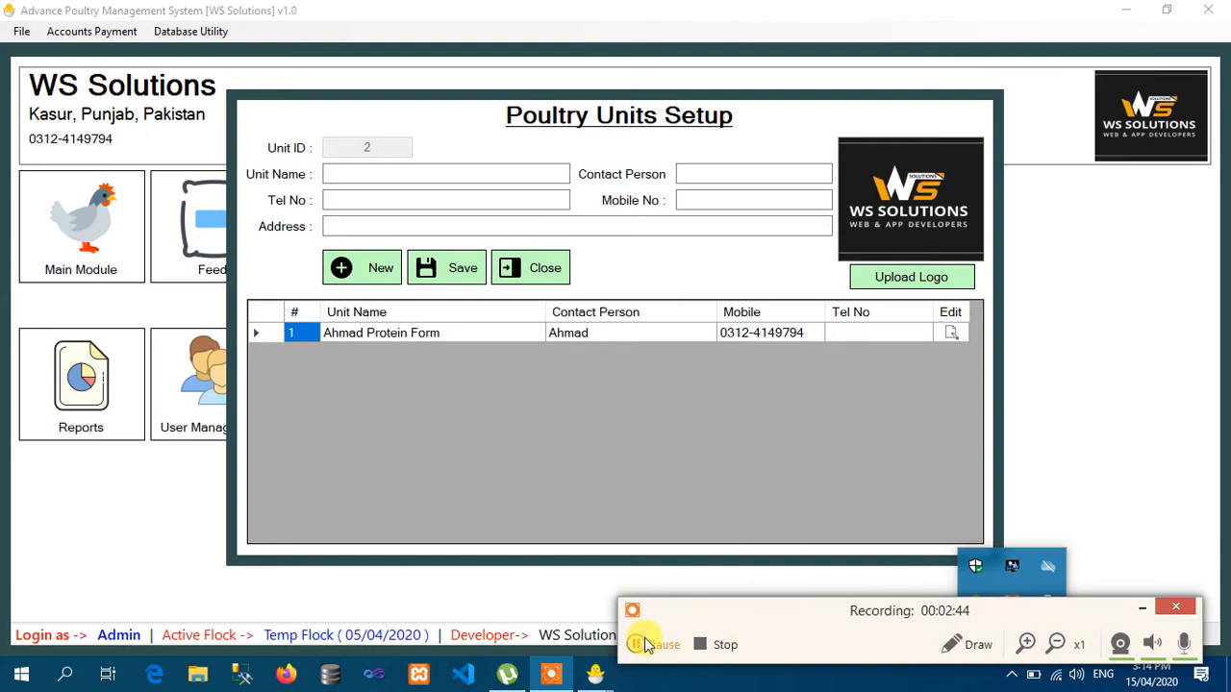
pyautogui.click(644, 637)
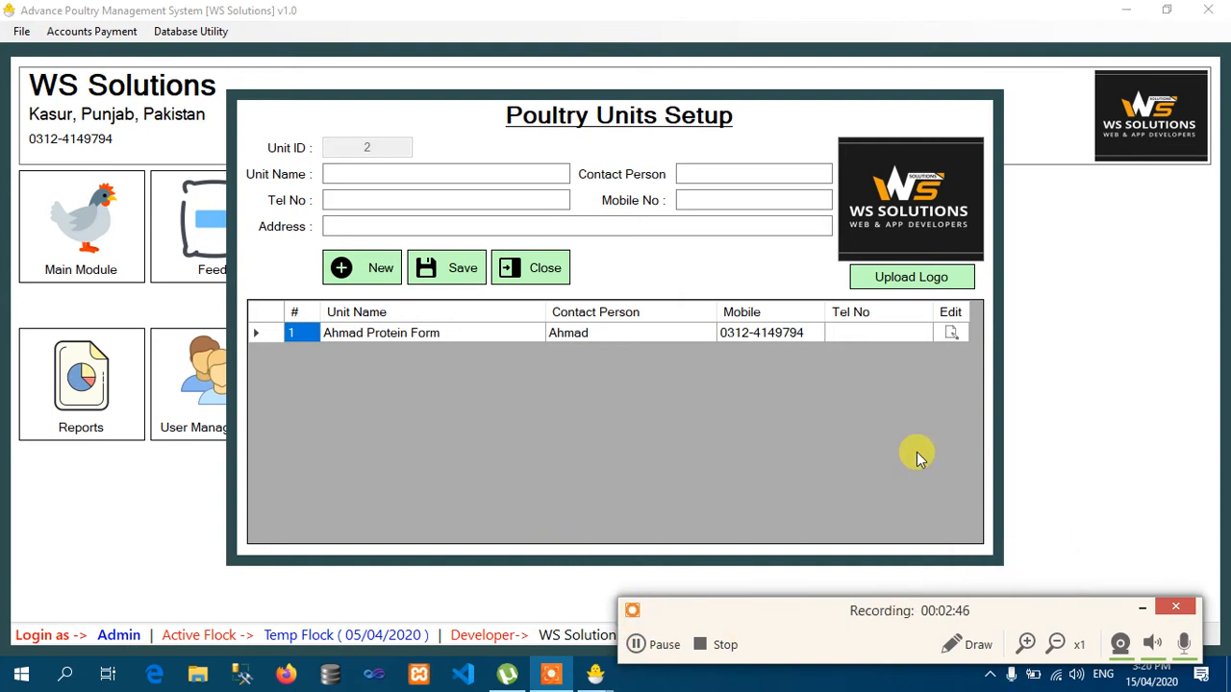
pyautogui.click(1141, 608)
pyautogui.click(344, 176)
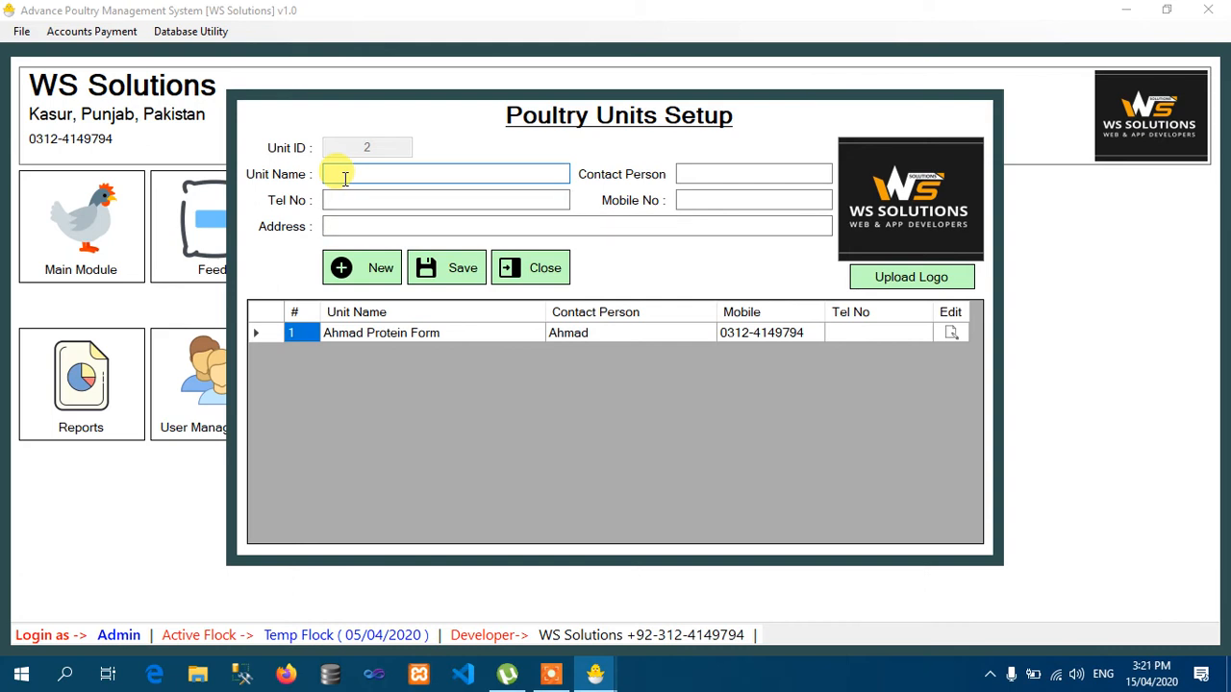
pyautogui.write('Tahir Prot')
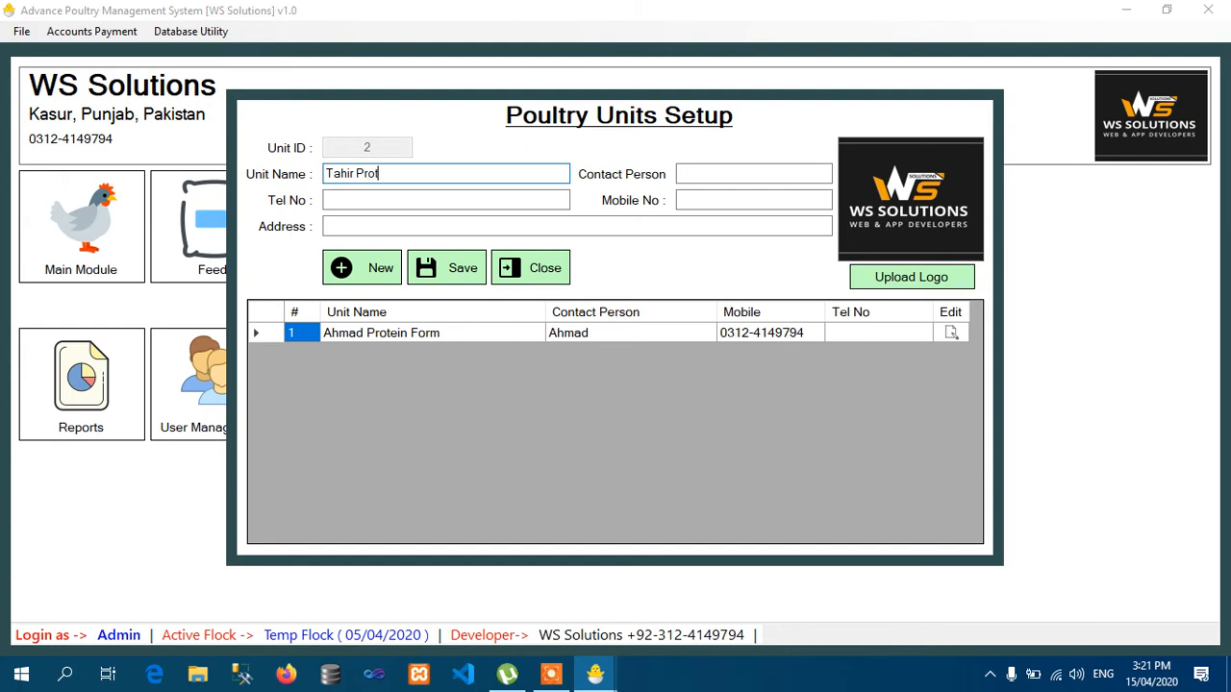
pyautogui.write('ein Form')
# - Enter the contact person's name, mobile number and Lahore address, then save the unit
pyautogui.press('Tab')
pyautogui.write('Tahir')
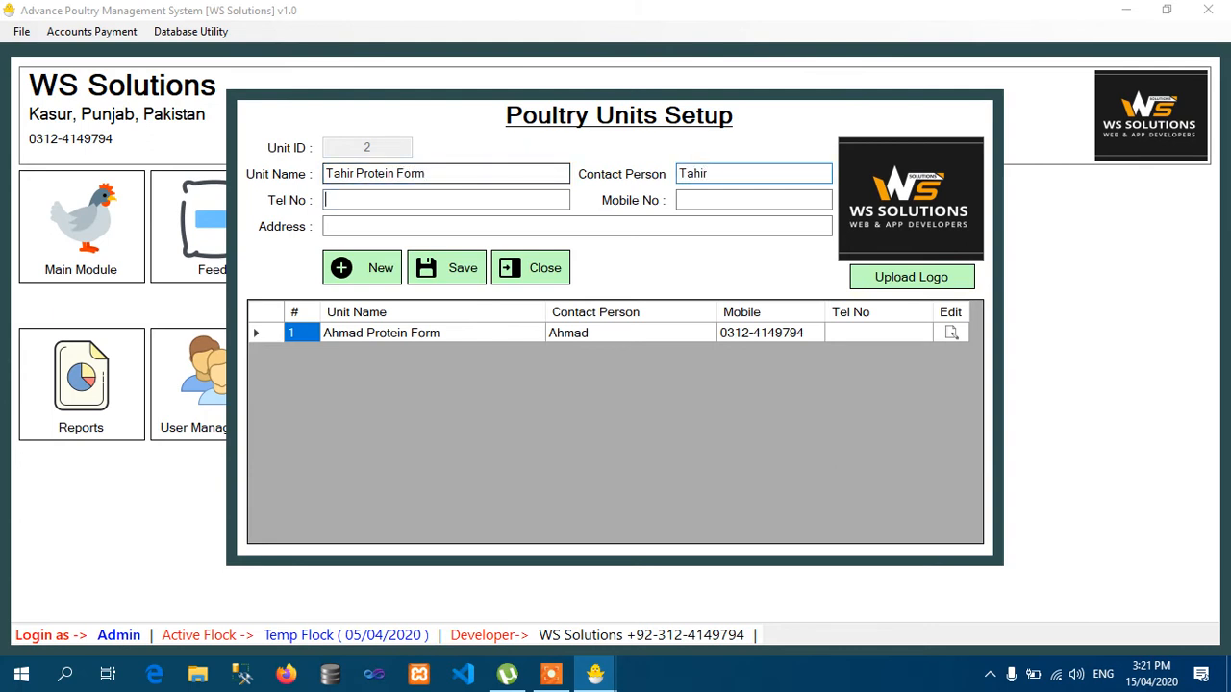
pyautogui.press('Tab')
pyautogui.press('Tab')
pyautogui.write('03001234567')
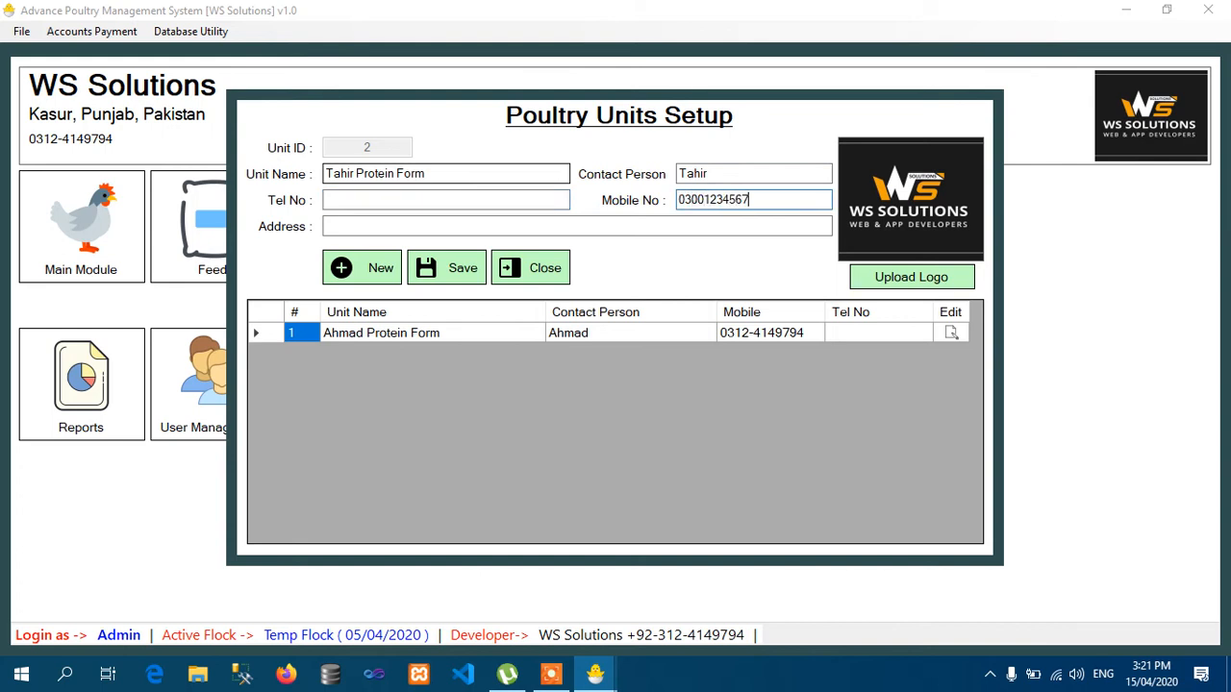
pyautogui.press('Tab')
pyautogui.write('Lahore')
pyautogui.press('Return')
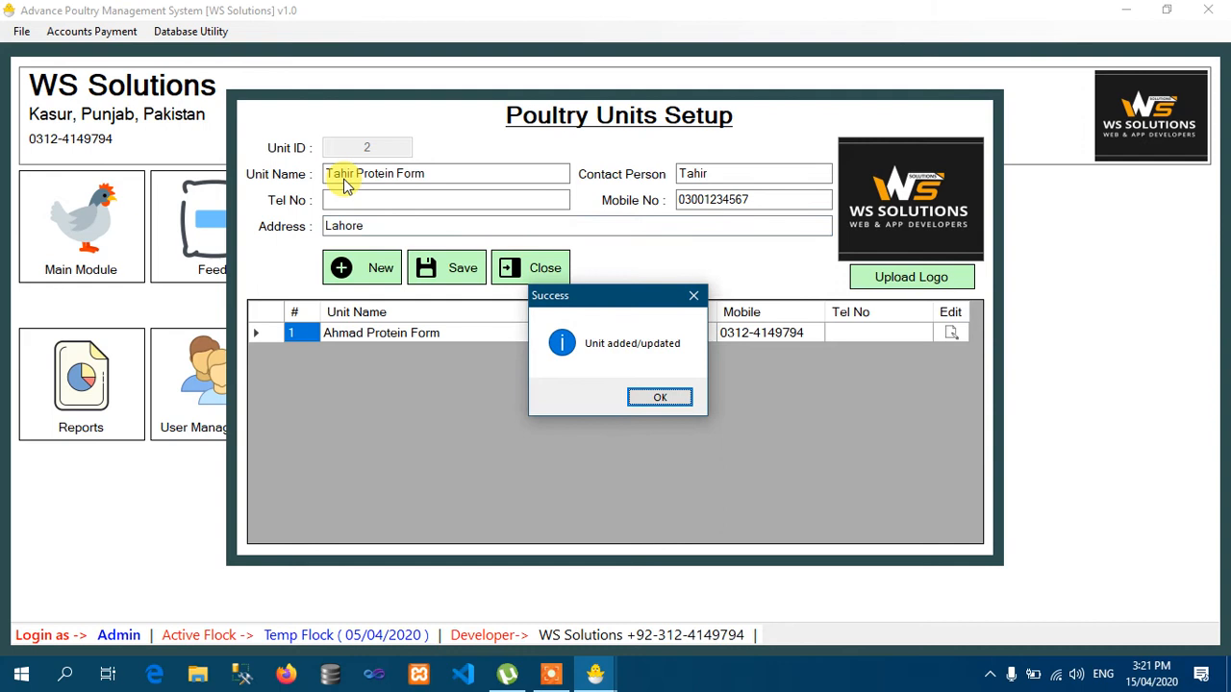
pyautogui.press('Return')
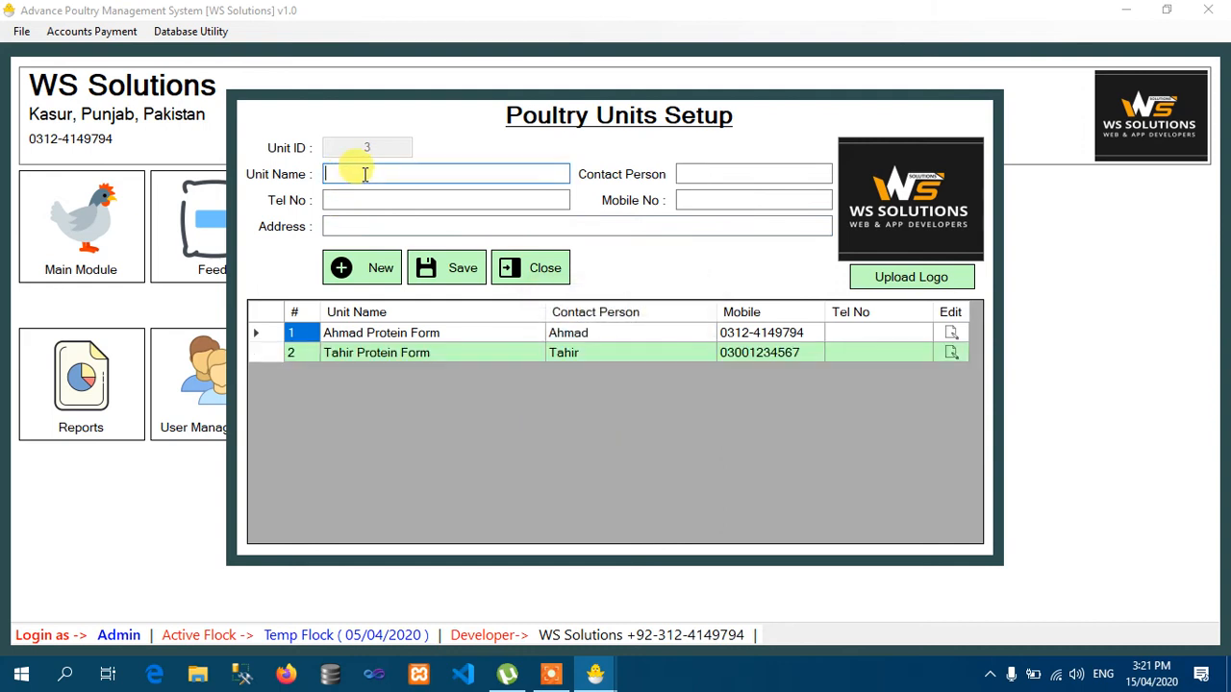
# - Add unit 3 Hamza Form with contact person, corrected mobile number and Kasur address, and save it
pyautogui.write('Ha')
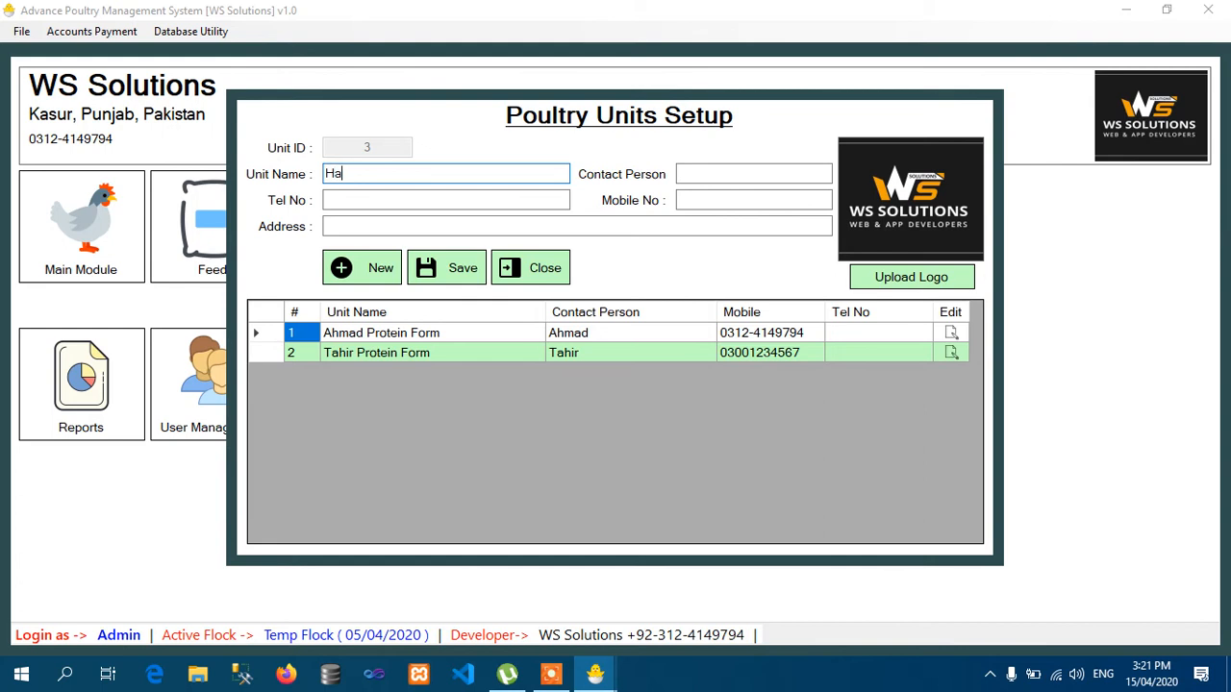
pyautogui.write('mza Form')
pyautogui.press('Tab')
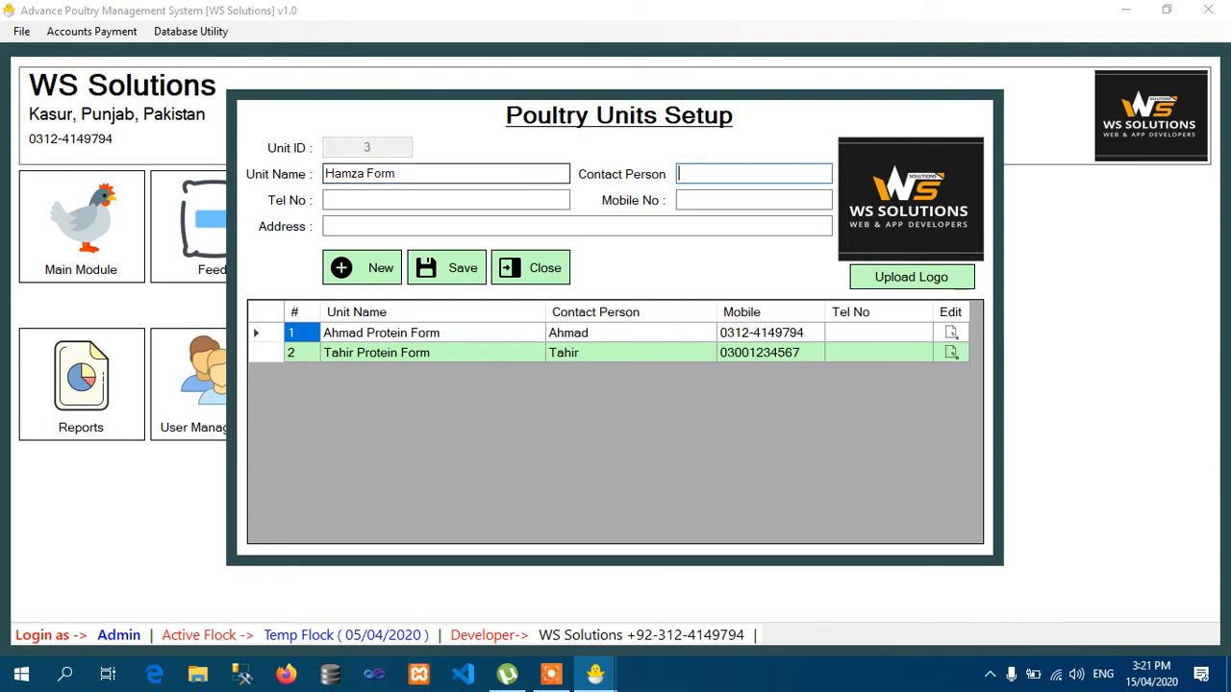
pyautogui.write('Ha')
pyautogui.write('a03')
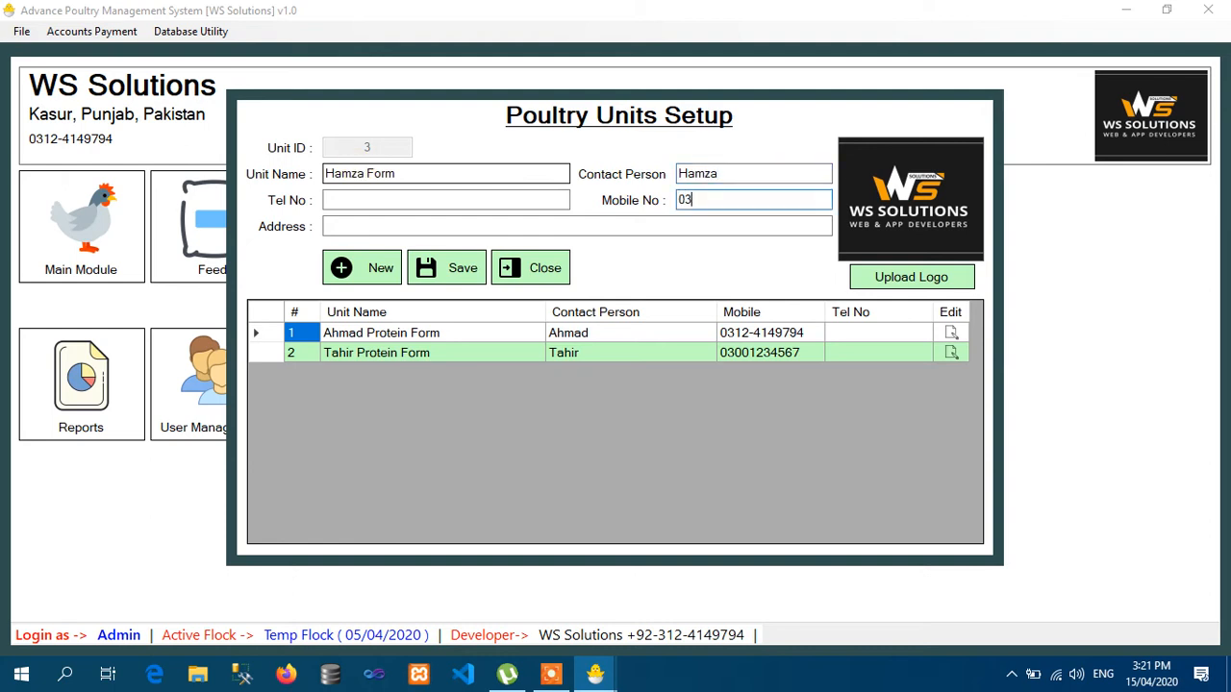
pyautogui.write('001231231')
pyautogui.write('Kasu')
pyautogui.write('r')
pyautogui.press('BackSpace')
pyautogui.press('BackSpace')
pyautogui.press('BackSpace')
pyautogui.press('BackSpace')
pyautogui.press('BackSpace')
pyautogui.press('BackSpace')
pyautogui.write('1')
pyautogui.press('Tab')
pyautogui.write('Kasur')
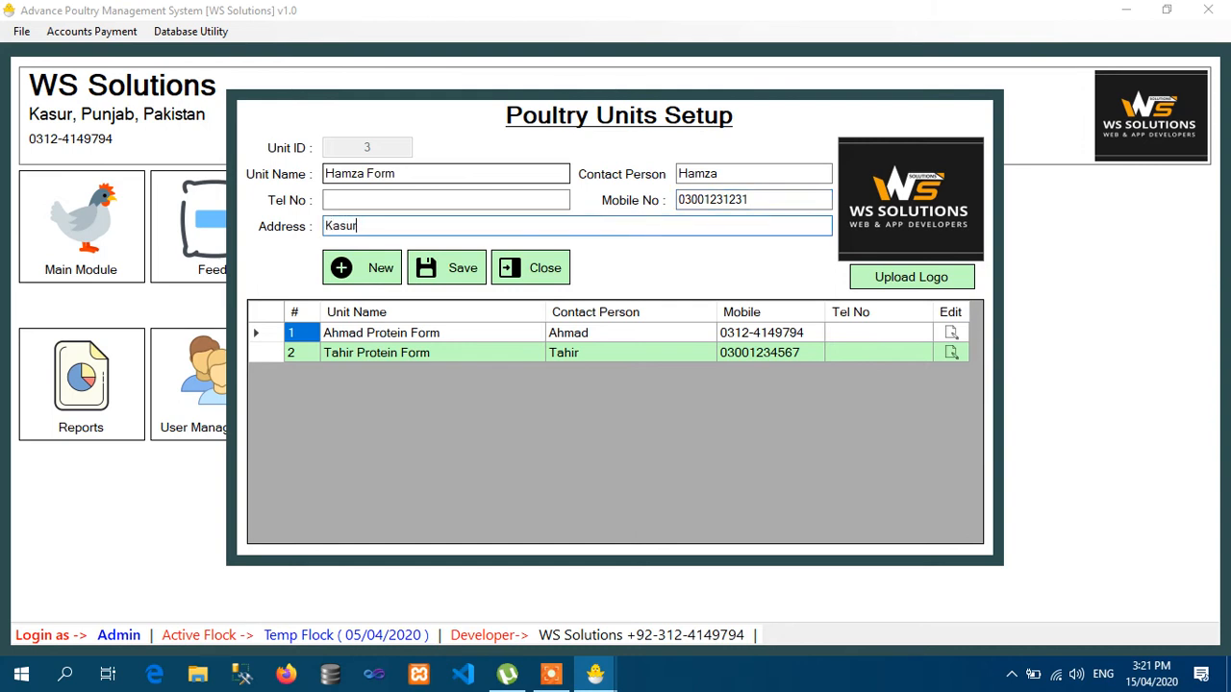
pyautogui.press('Return')
pyautogui.press('Return')
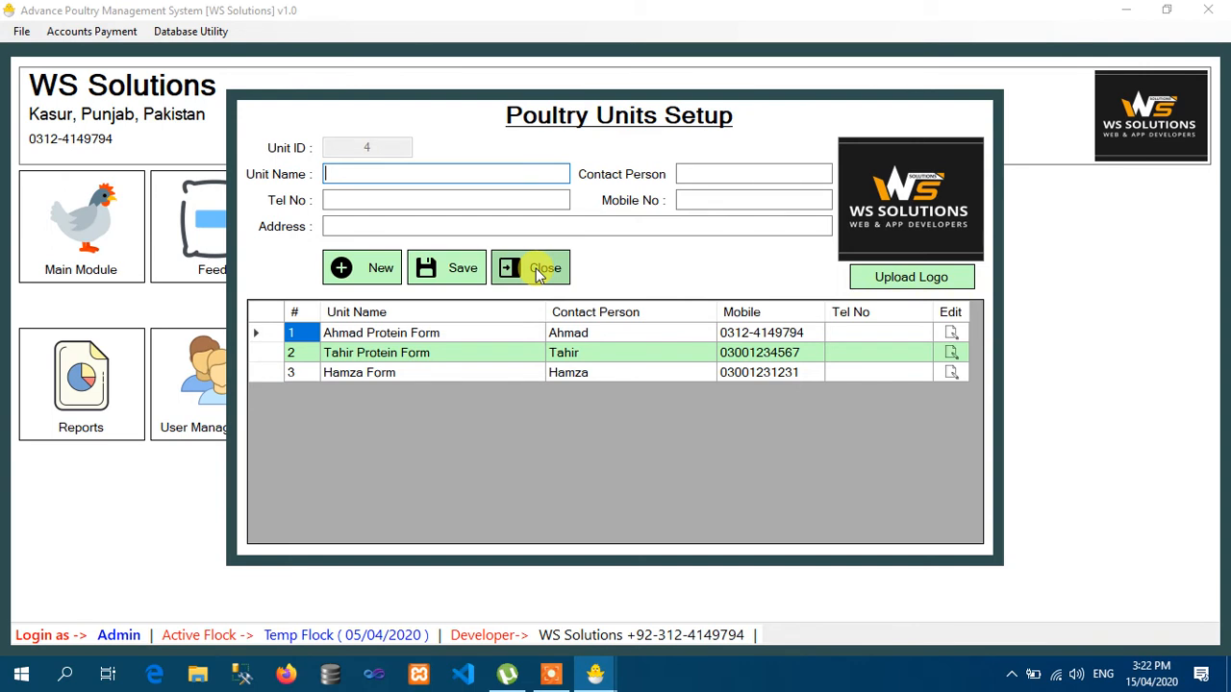
pyautogui.click(951, 353)
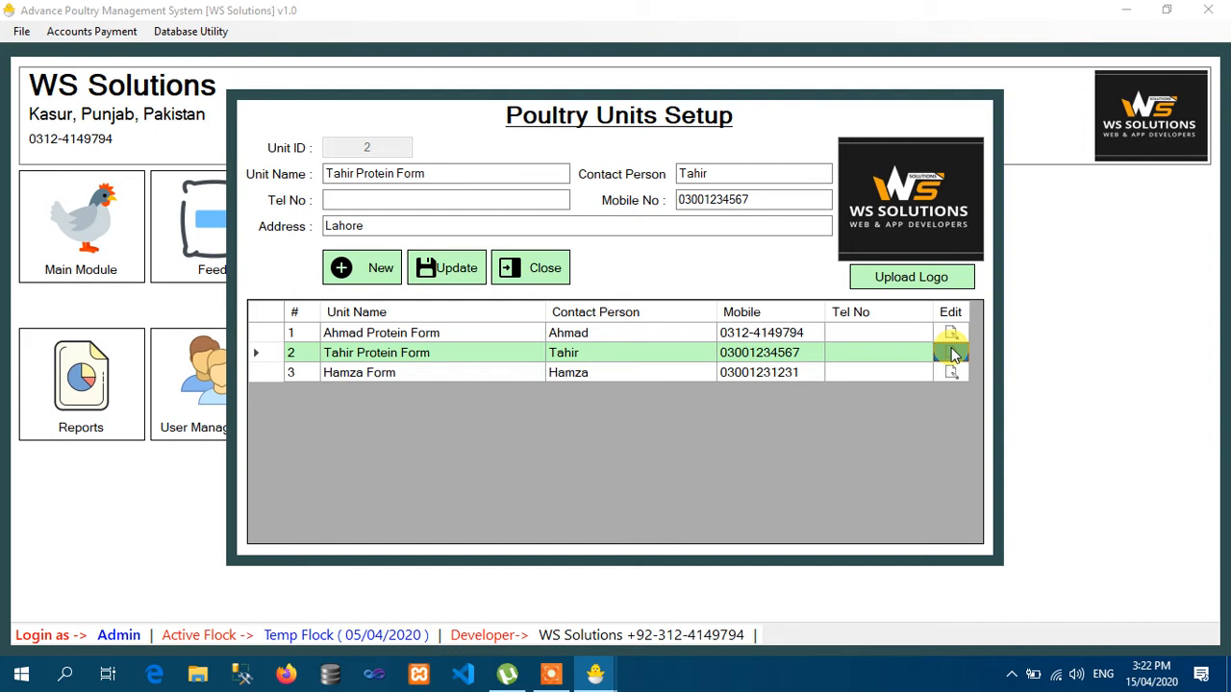
pyautogui.click(953, 333)
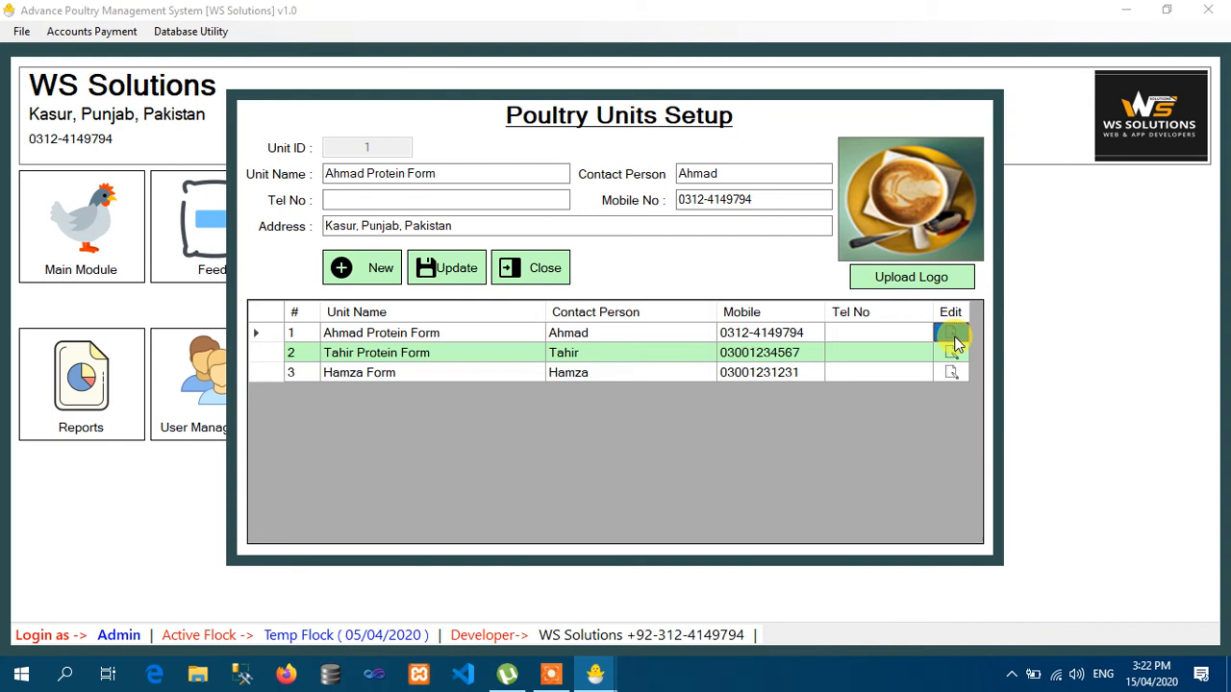
pyautogui.click(955, 354)
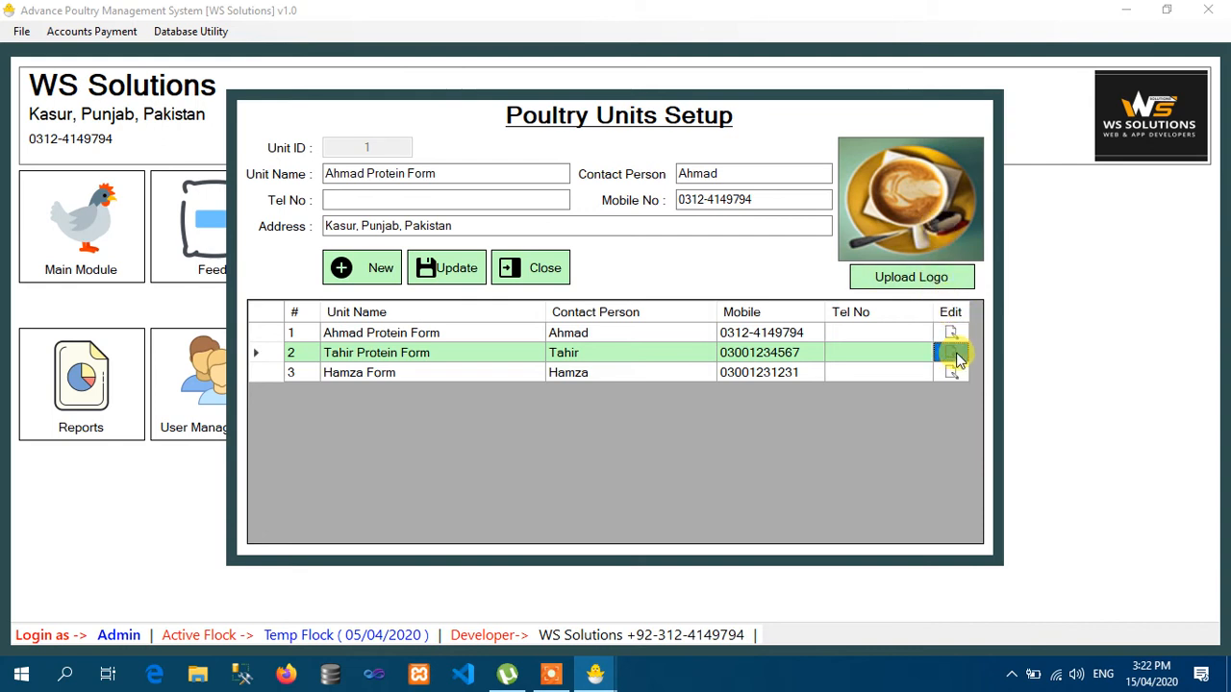
pyautogui.click(952, 373)
pyautogui.click(952, 336)
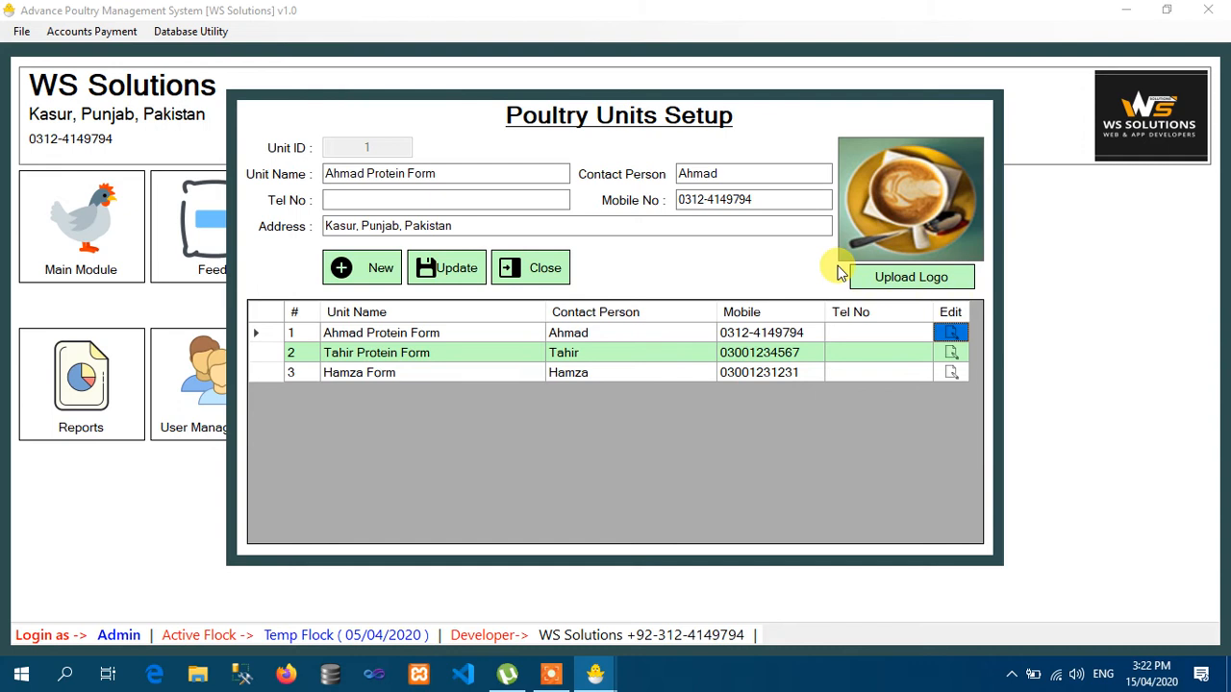
pyautogui.click(1012, 673)
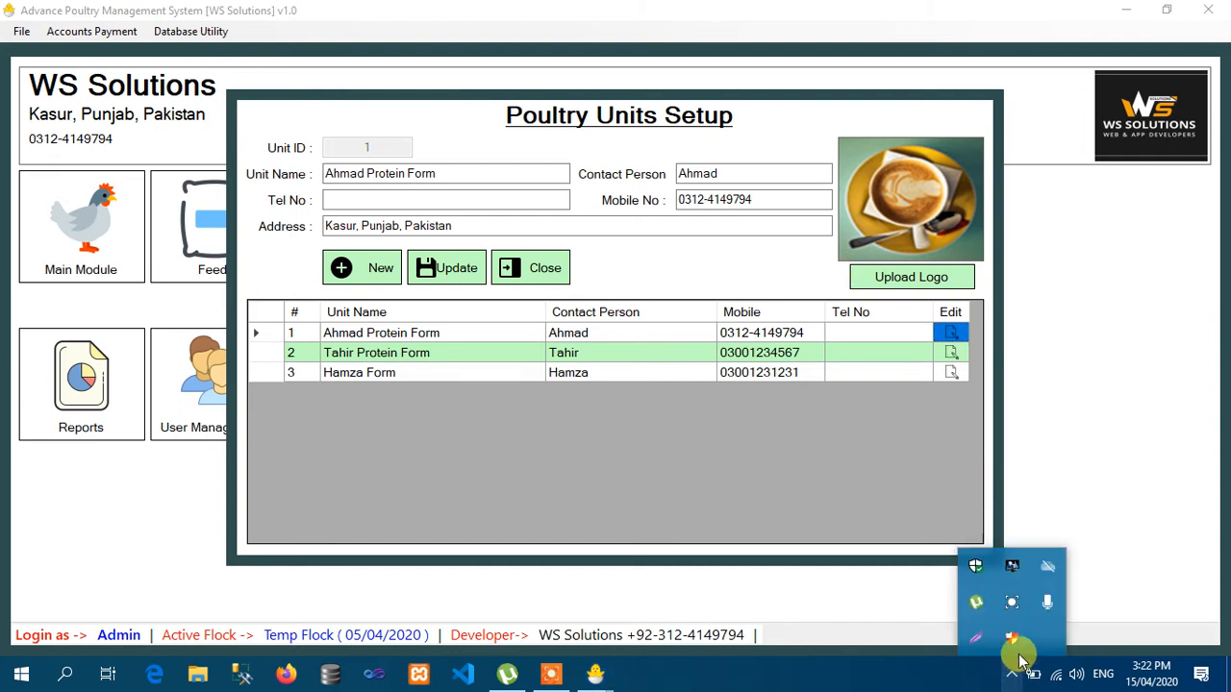
pyautogui.click(1014, 603)
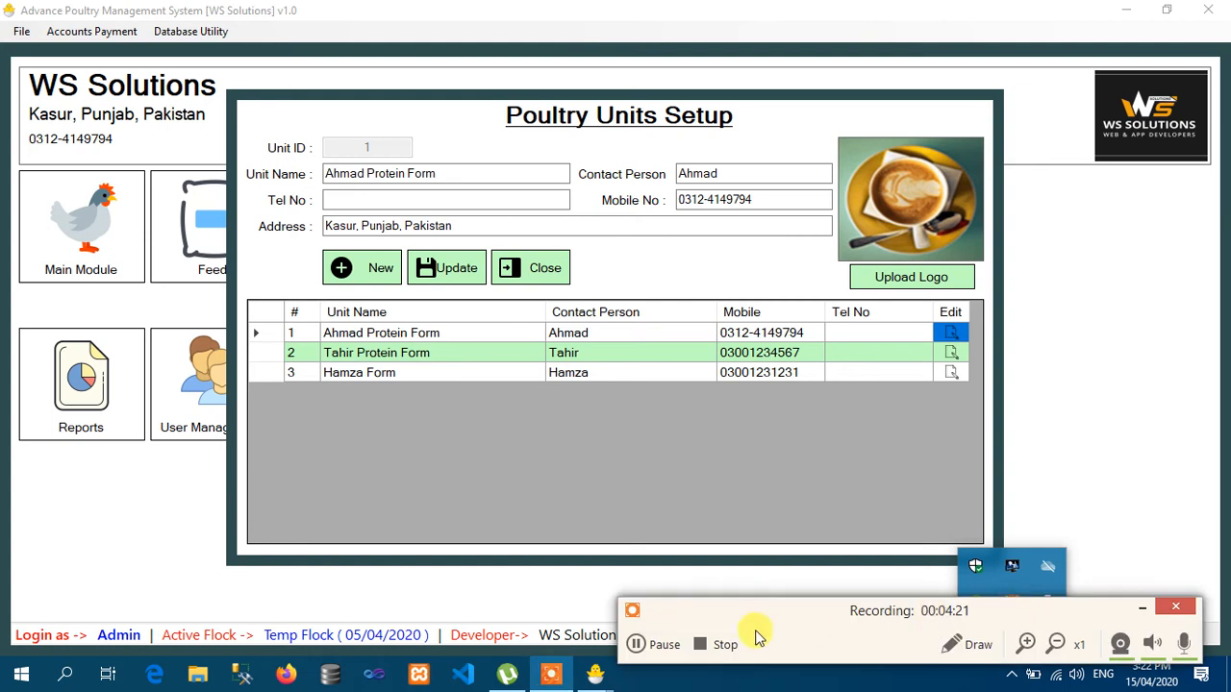
pyautogui.click(662, 644)
pyautogui.click(1141, 610)
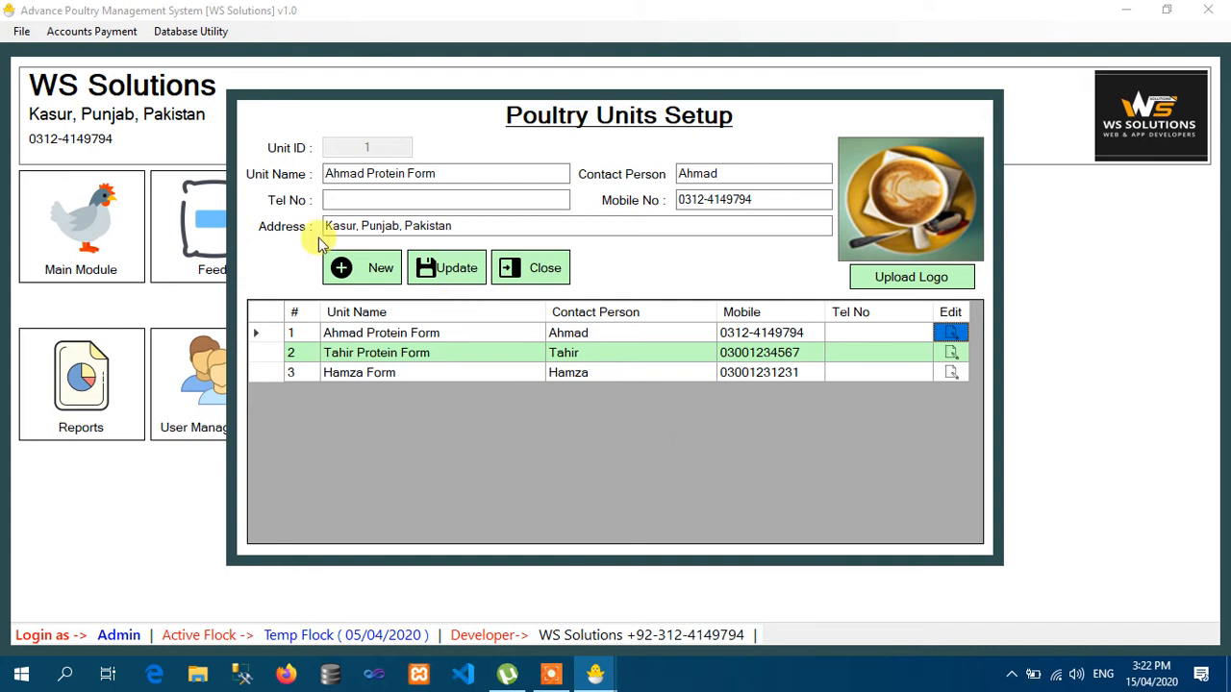
pyautogui.click(354, 266)
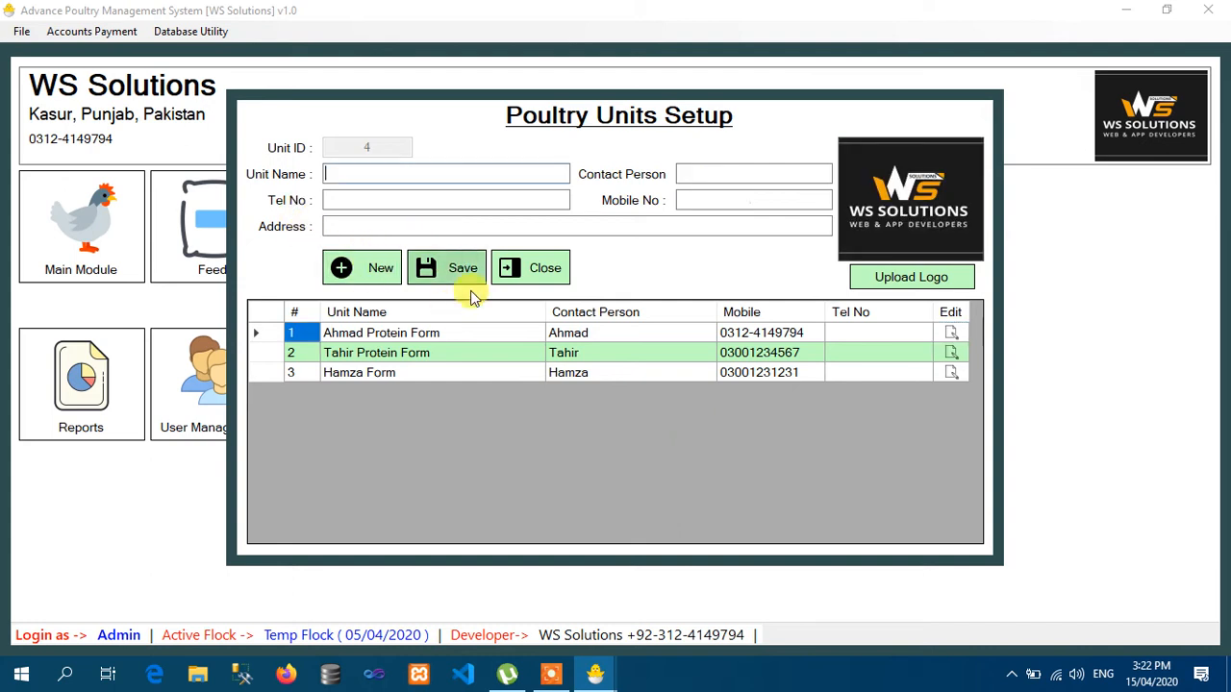
# - Close Poultry Units Setup and open Flock Setup from the Setting tile
pyautogui.click(537, 273)
pyautogui.click(751, 264)
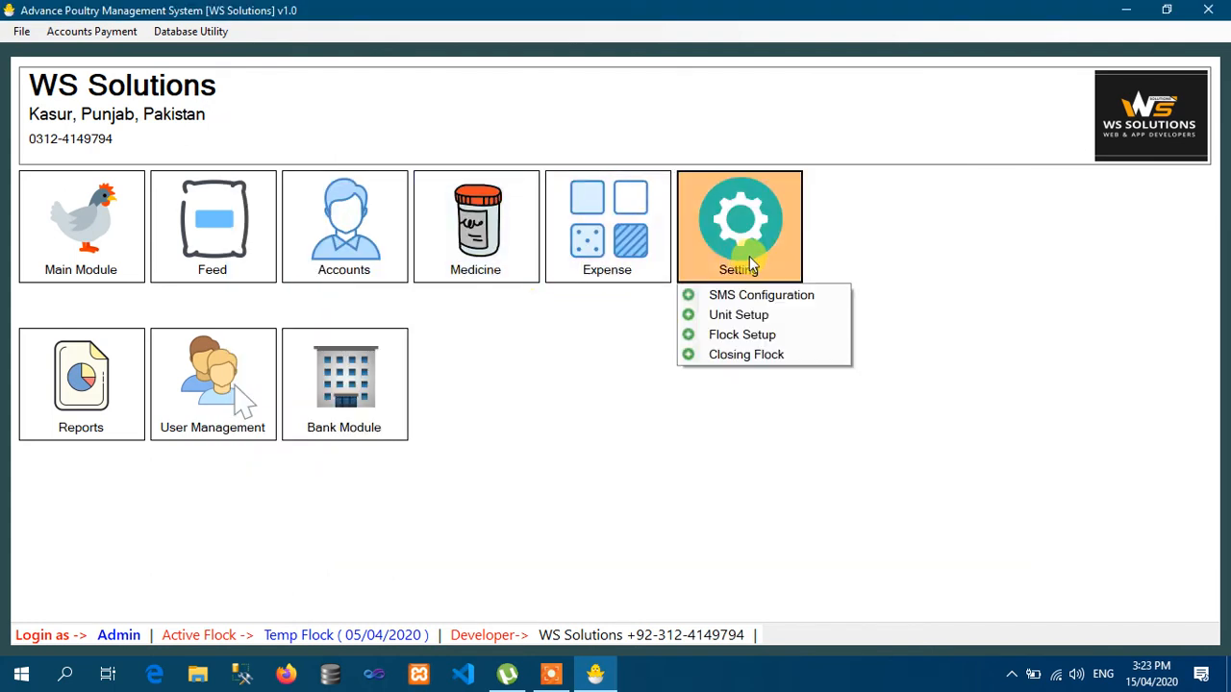
pyautogui.click(753, 336)
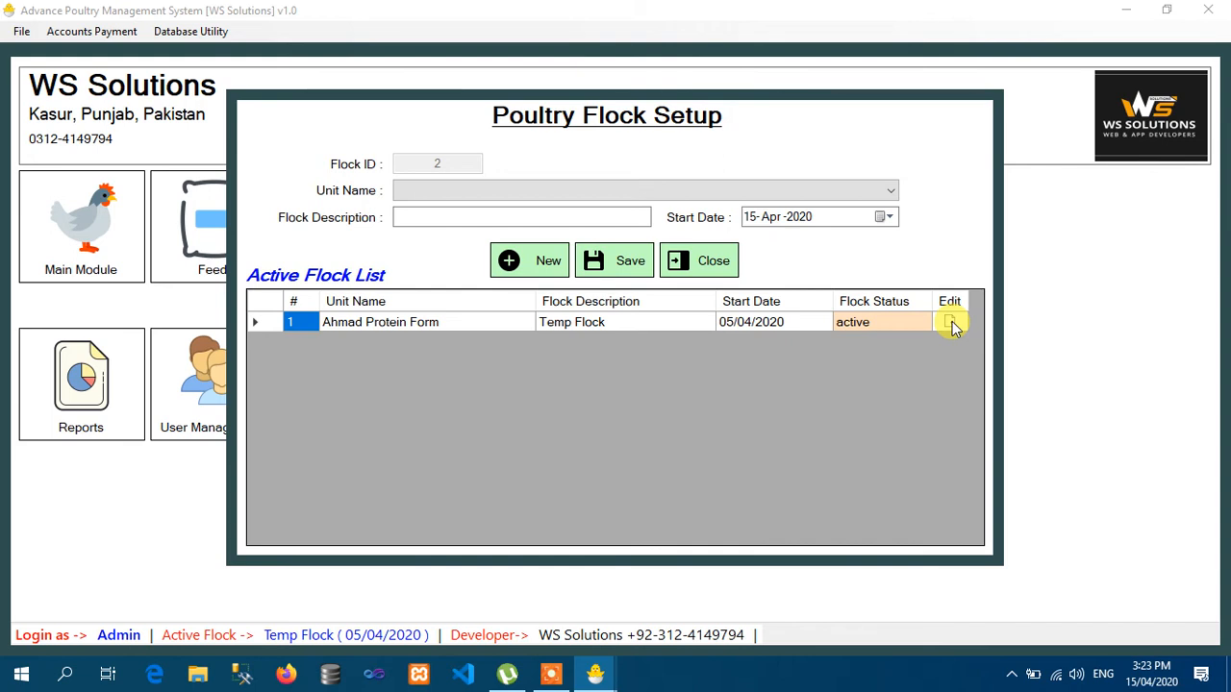
# - Load Ahmad Protein Form's Temp Flock and change its description to March 2020
pyautogui.click(950, 323)
pyautogui.click(490, 217)
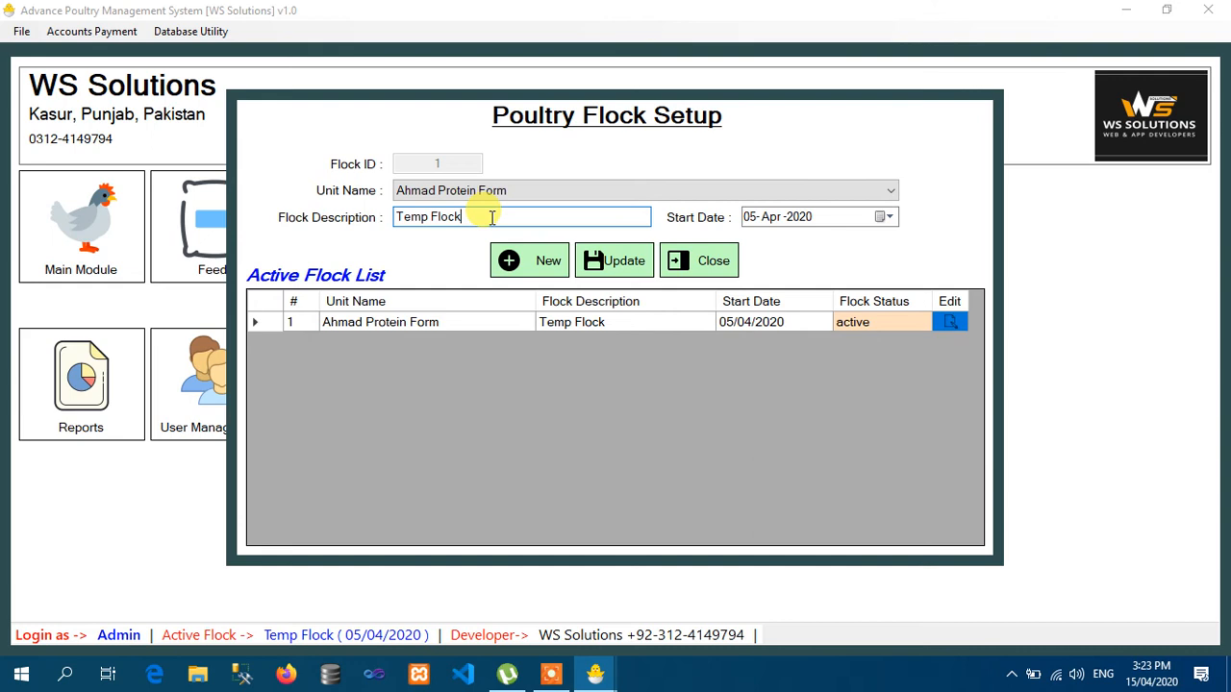
pyautogui.press('BackSpace')
pyautogui.press('BackSpace')
pyautogui.press('BackSpace')
pyautogui.press('BackSpace')
pyautogui.press('BackSpace')
pyautogui.press('BackSpace')
pyautogui.press('BackSpace')
pyautogui.press('BackSpace')
pyautogui.press('BackSpace')
pyautogui.press('BackSpace')
pyautogui.click(504, 189)
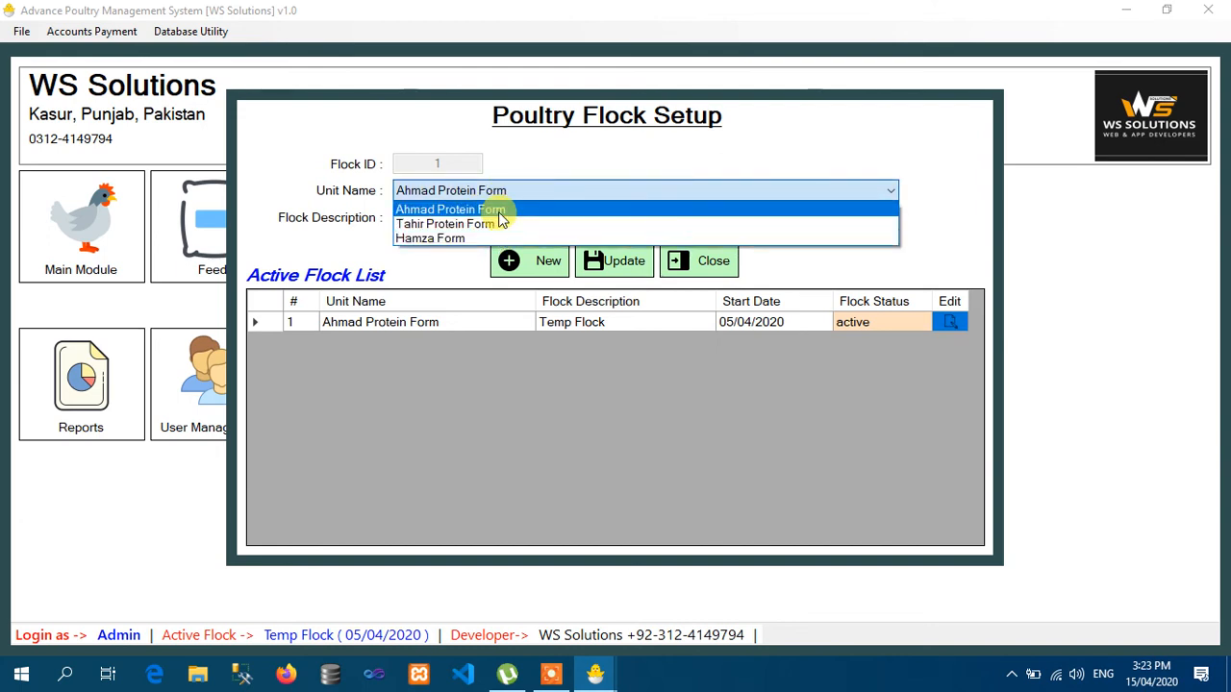
pyautogui.click(498, 210)
pyautogui.click(489, 212)
pyautogui.write('A')
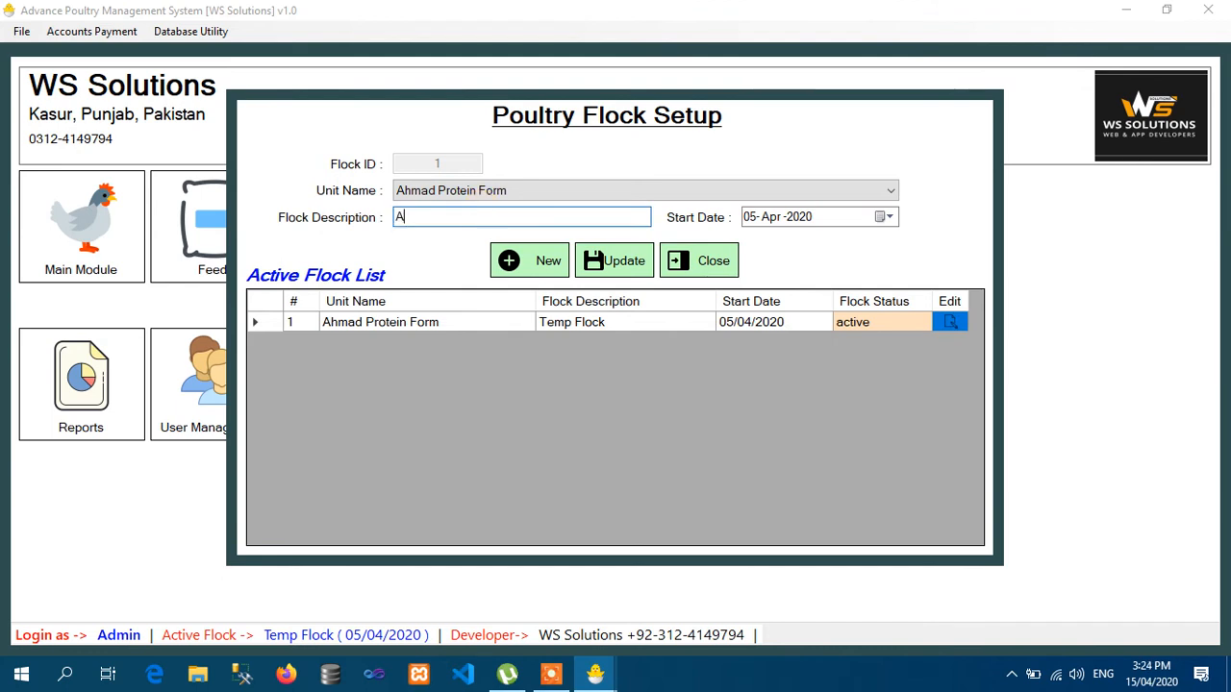
pyautogui.press('BackSpace')
pyautogui.write('March 2020')
# - Set the flock's start date to 03/03/2020 and save the update
pyautogui.click(885, 218)
pyautogui.click(753, 243)
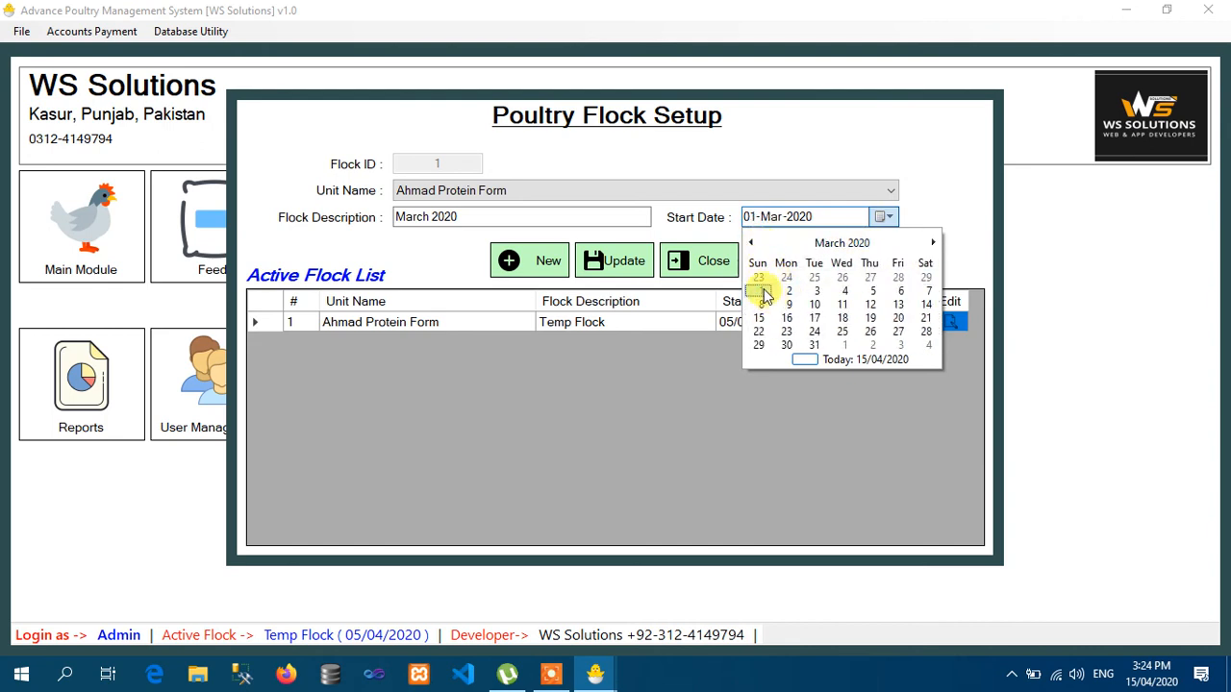
pyautogui.click(825, 291)
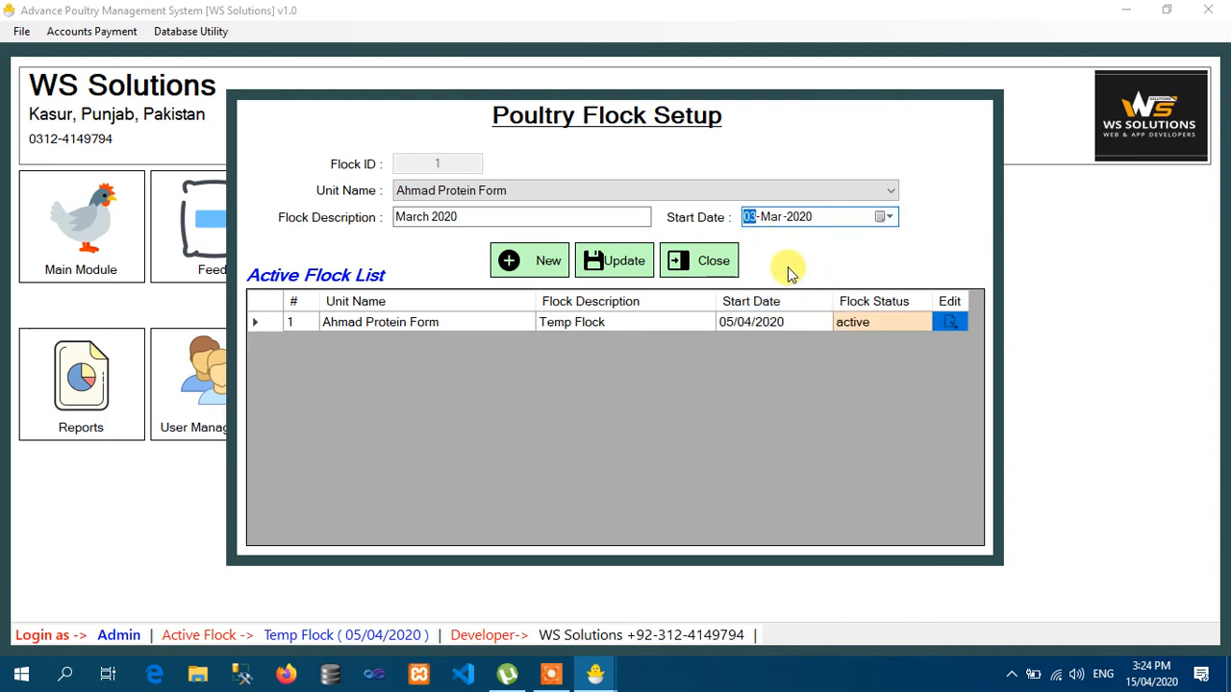
pyautogui.click(623, 267)
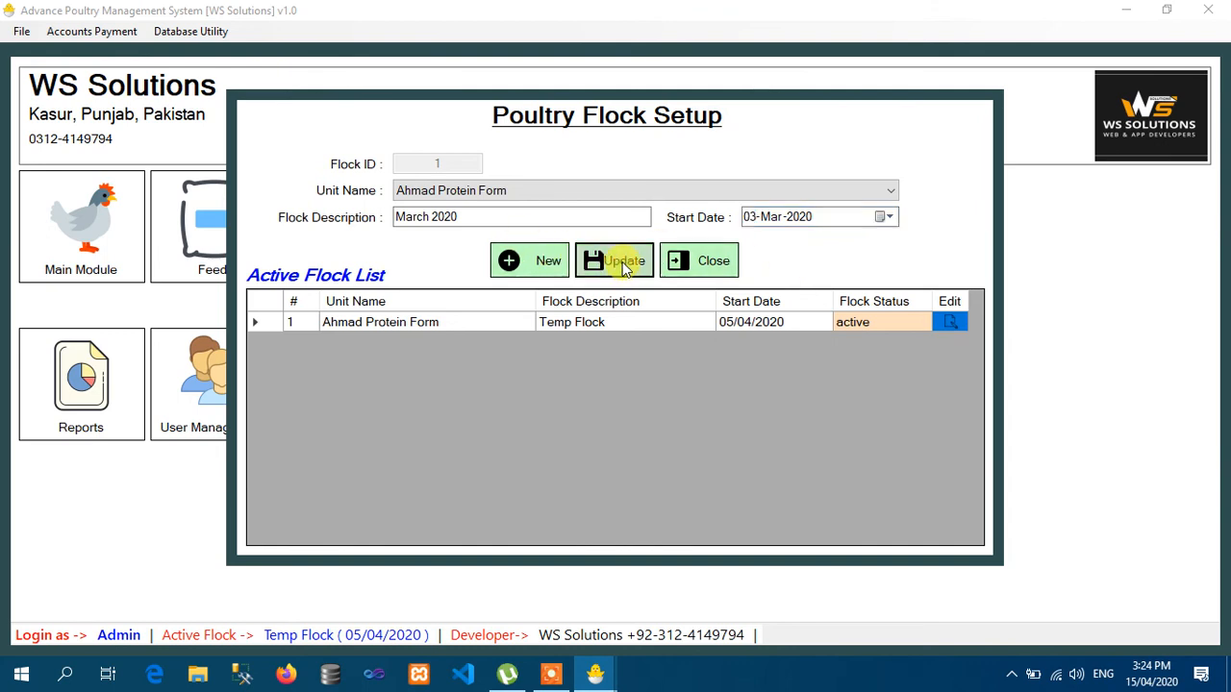
pyautogui.click(654, 397)
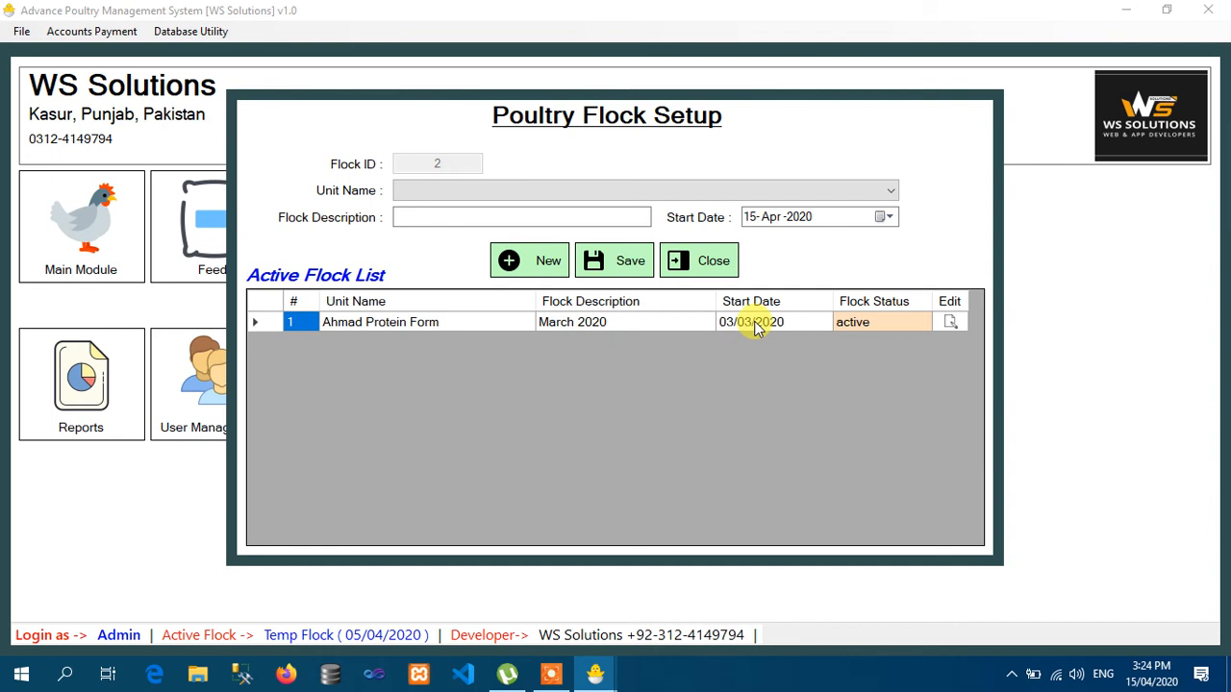
# - Try saving a second Ahmad Protein Form flock 'march 2020'; it's refused as an active flock exists
pyautogui.click(596, 191)
pyautogui.click(581, 211)
pyautogui.click(493, 220)
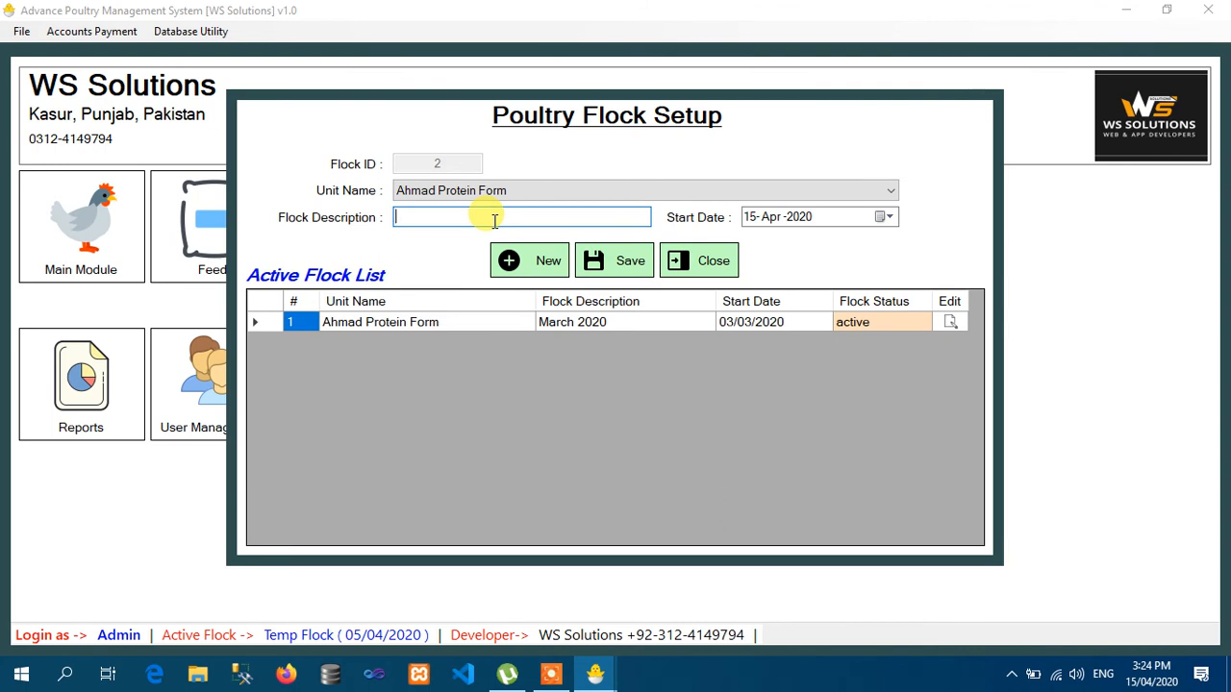
pyautogui.write('marc')
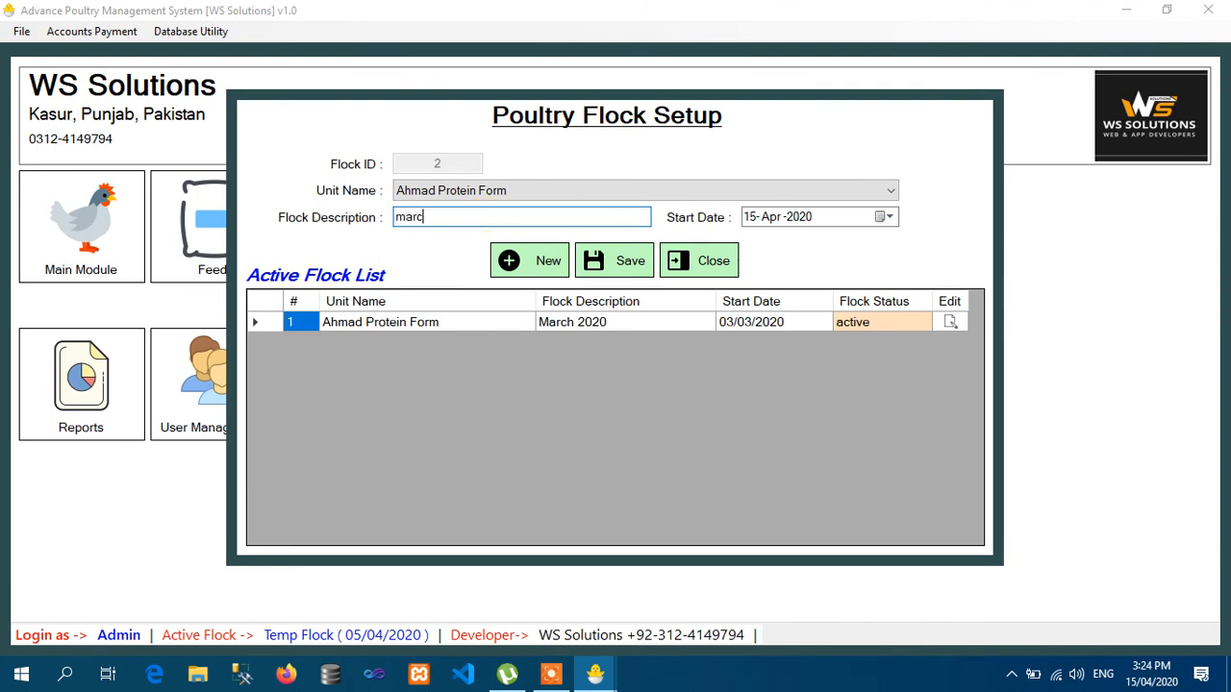
pyautogui.write('h 2020')
pyautogui.press('Return')
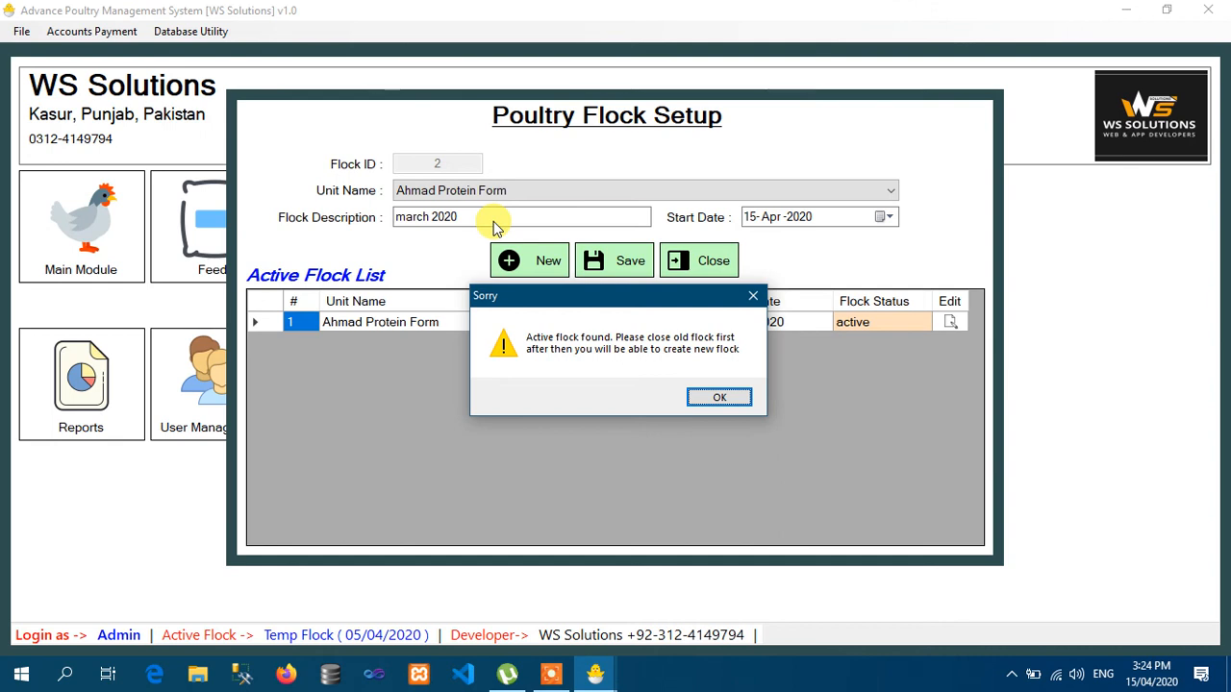
pyautogui.press('Return')
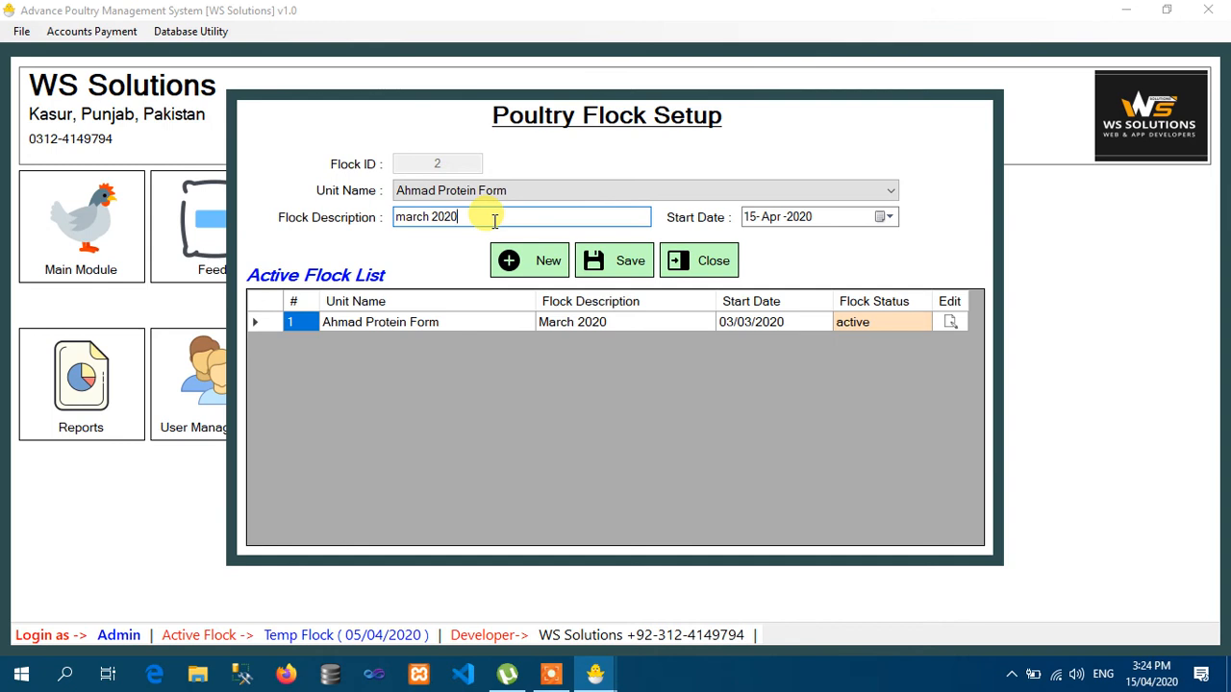
# - Add Tahir Protein Form's April 2020 flock starting 02/04/2020 and save it
pyautogui.click(527, 266)
pyautogui.click(533, 194)
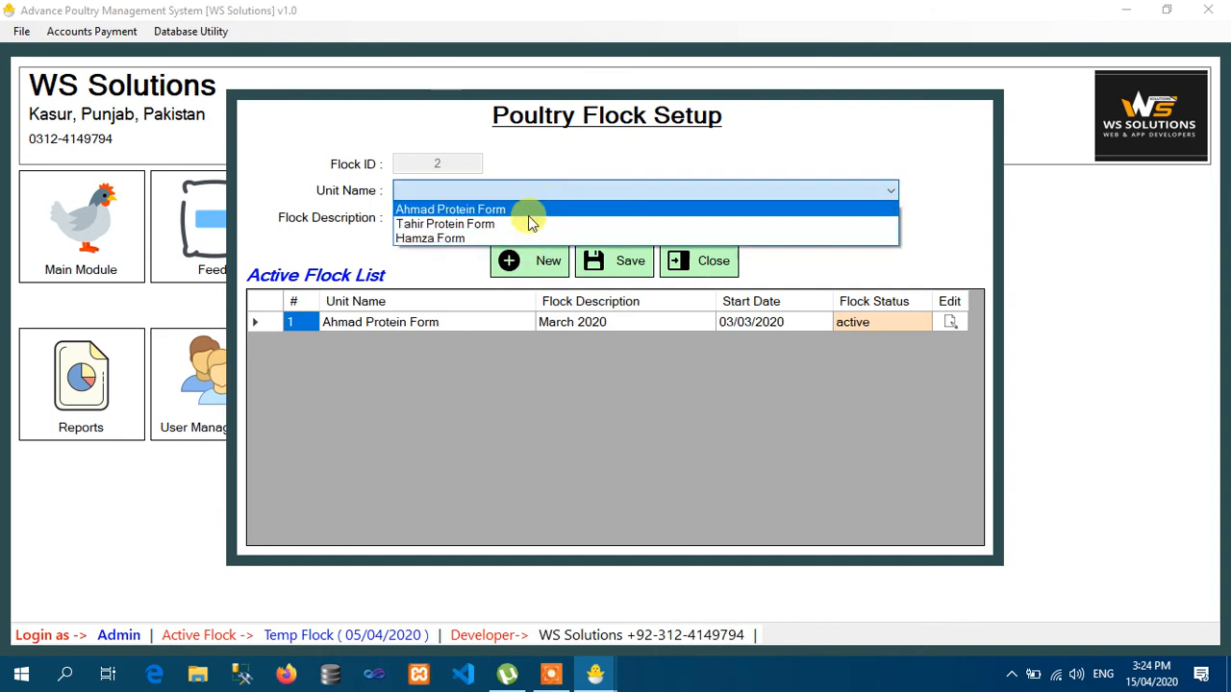
pyautogui.click(515, 224)
pyautogui.click(504, 216)
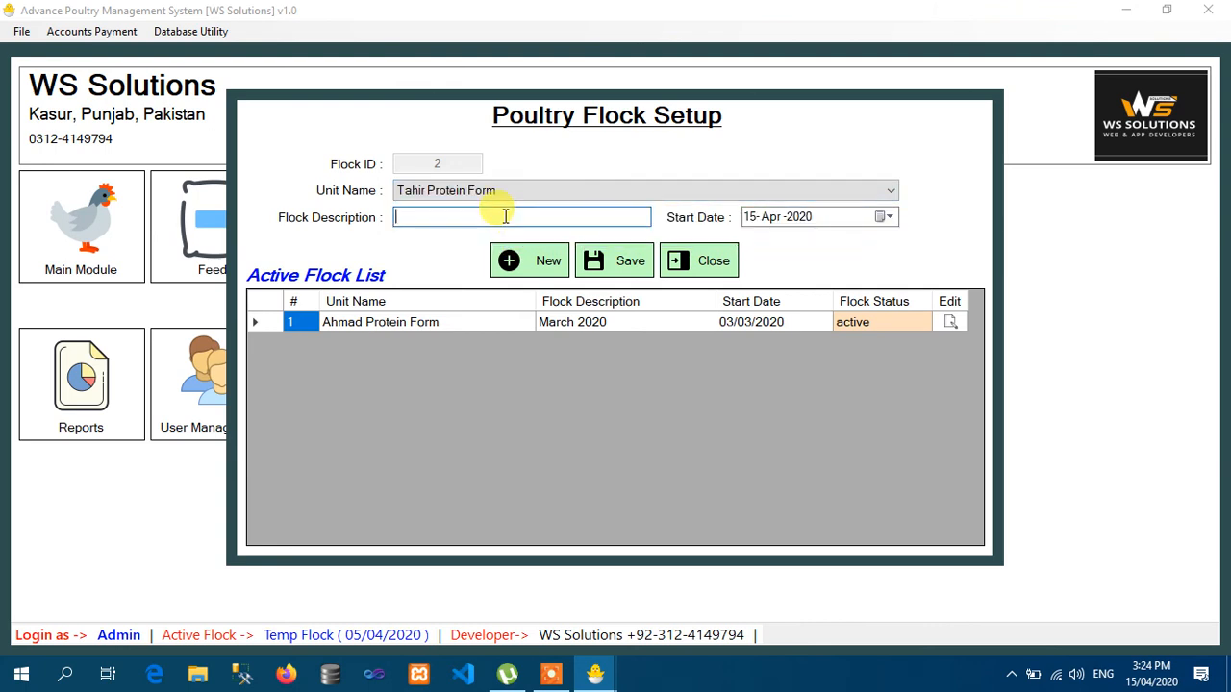
pyautogui.write('A')
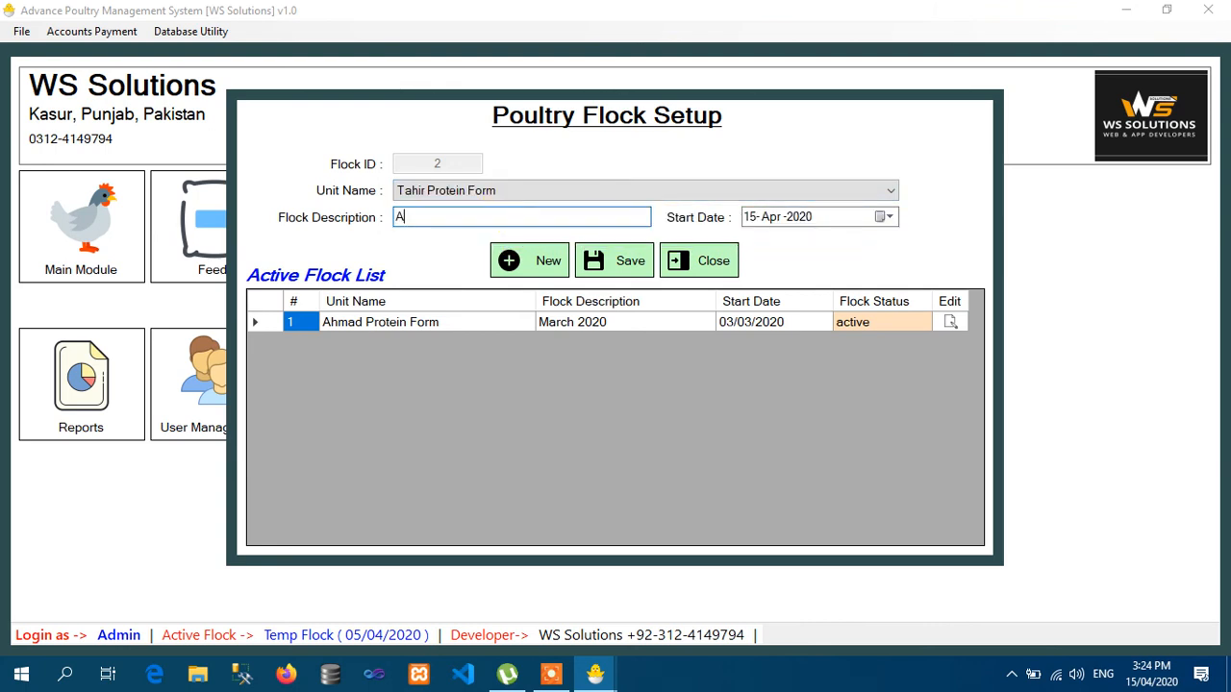
pyautogui.write('pril 2020')
pyautogui.click(886, 219)
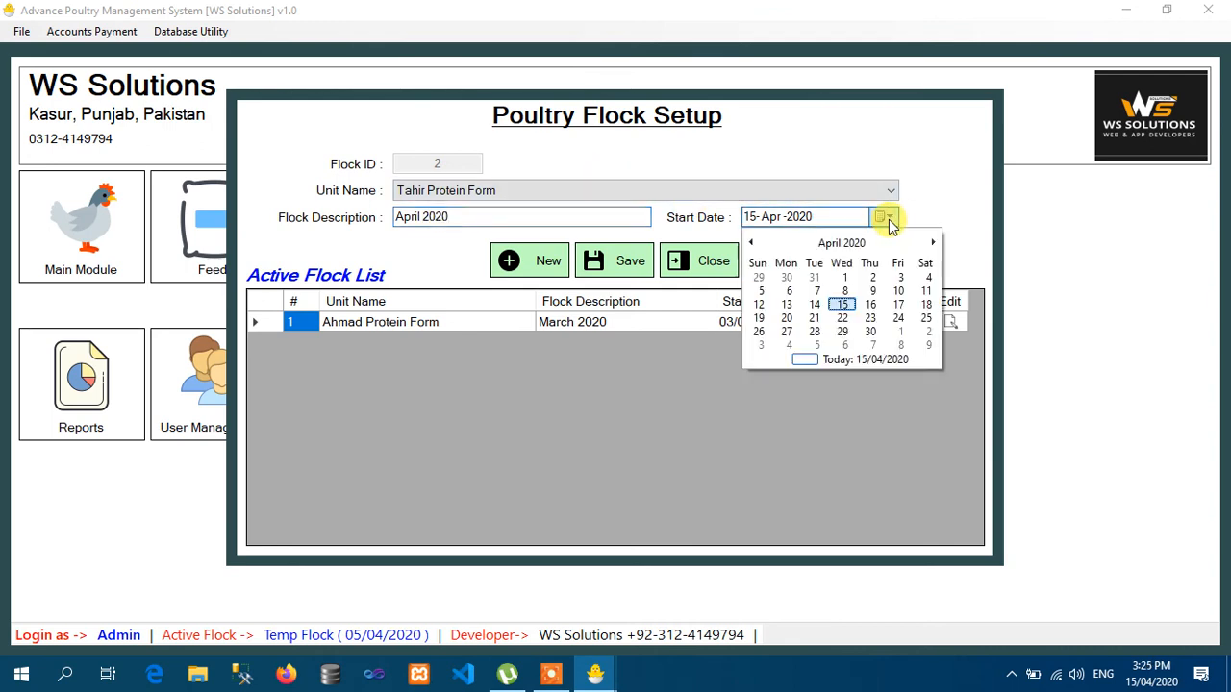
pyautogui.click(875, 278)
pyautogui.click(632, 267)
pyautogui.click(662, 400)
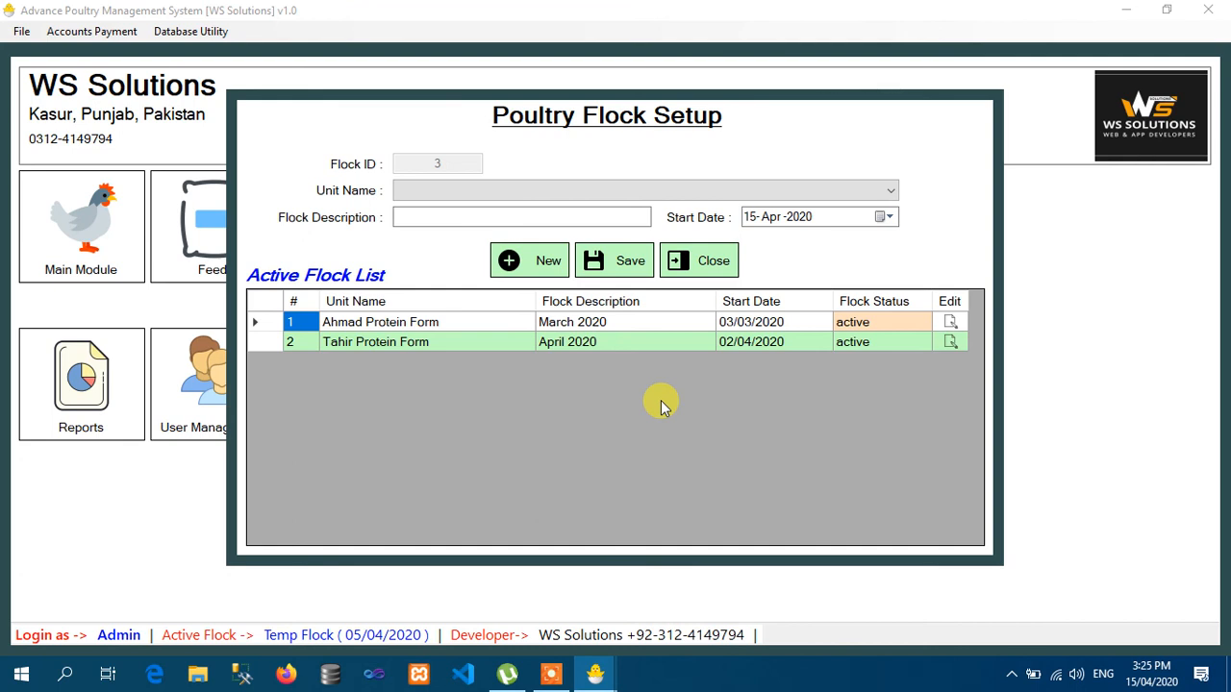
# - Choose Hamza Form as the unit and enter the flock description 'March 2020'
pyautogui.click(588, 193)
pyautogui.click(571, 238)
pyautogui.click(516, 217)
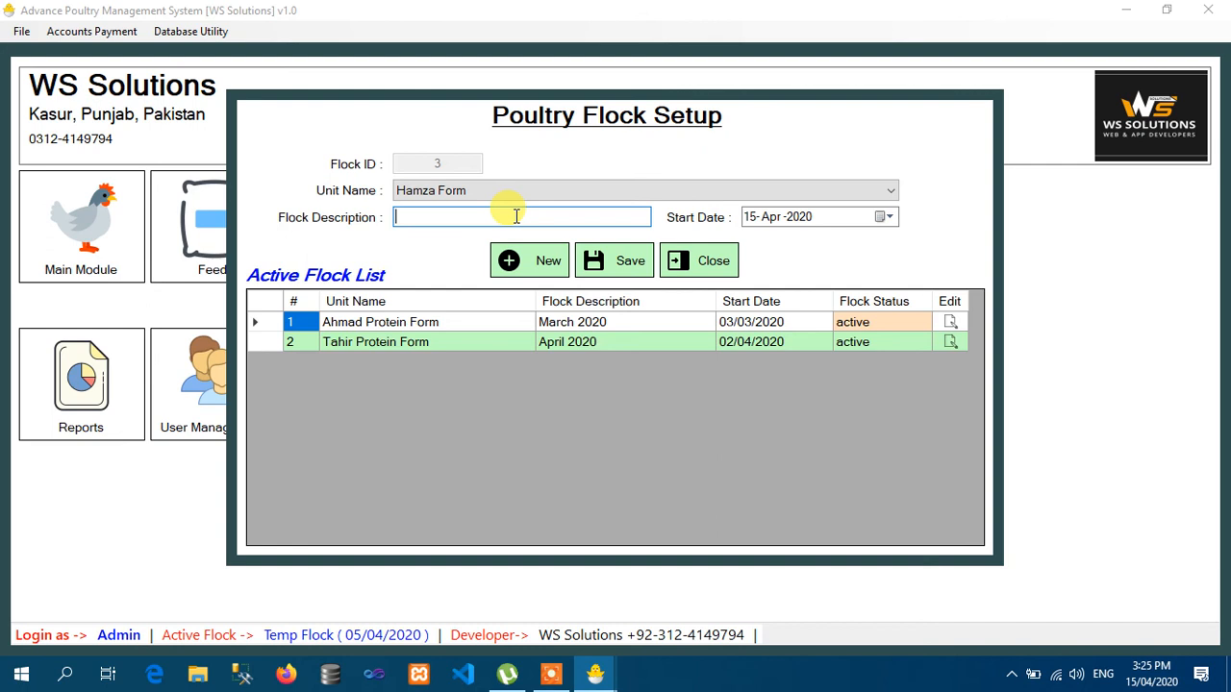
pyautogui.write('Macr')
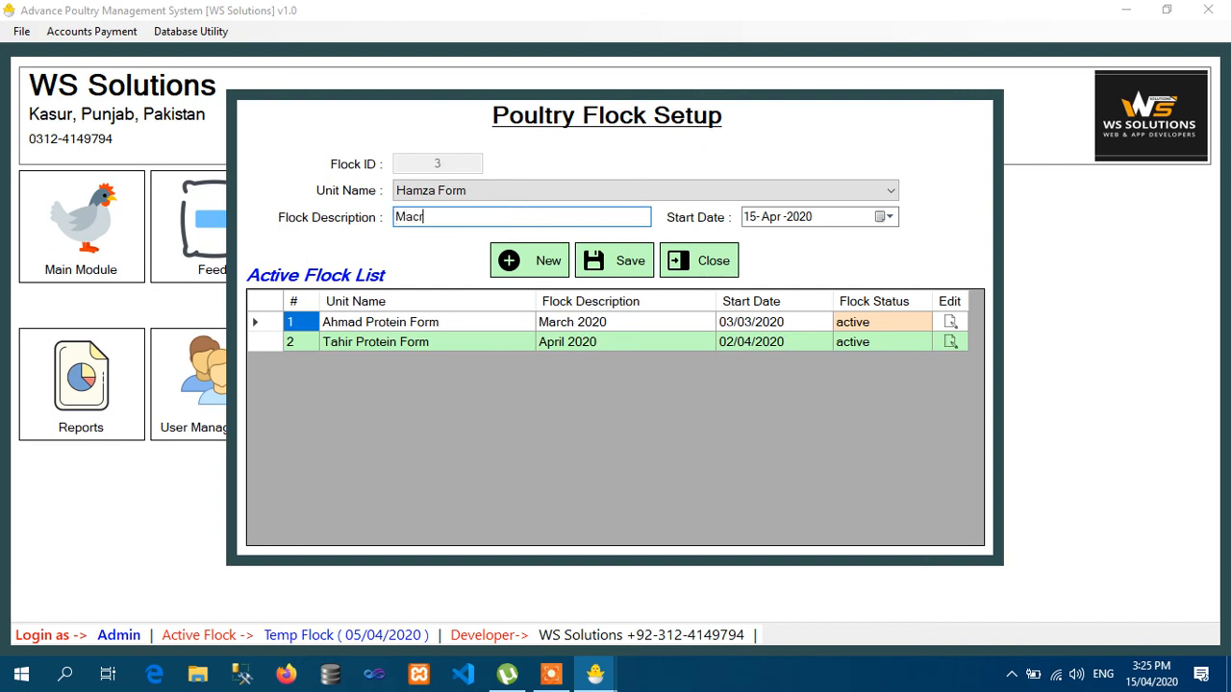
pyautogui.press('BackSpace')
pyautogui.press('BackSpace')
pyautogui.press('BackSpace')
pyautogui.write('arch 2020')
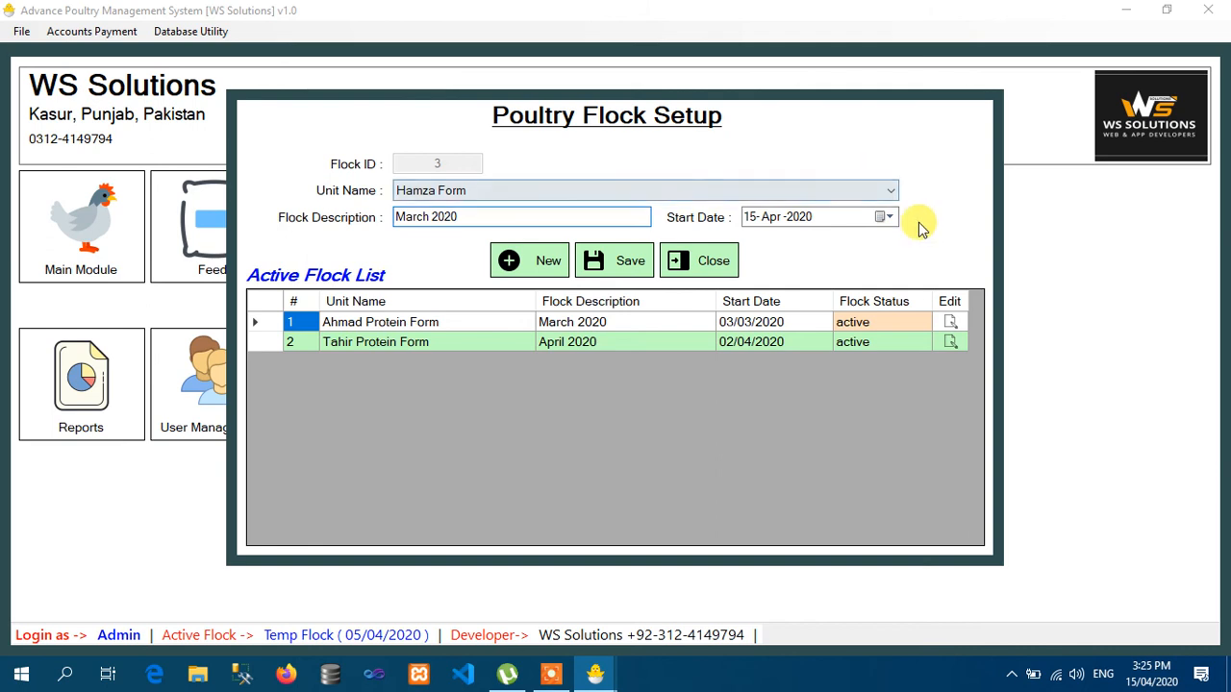
# - Set the start date to 11 March 2020, save the flock, and confirm
pyautogui.click(887, 217)
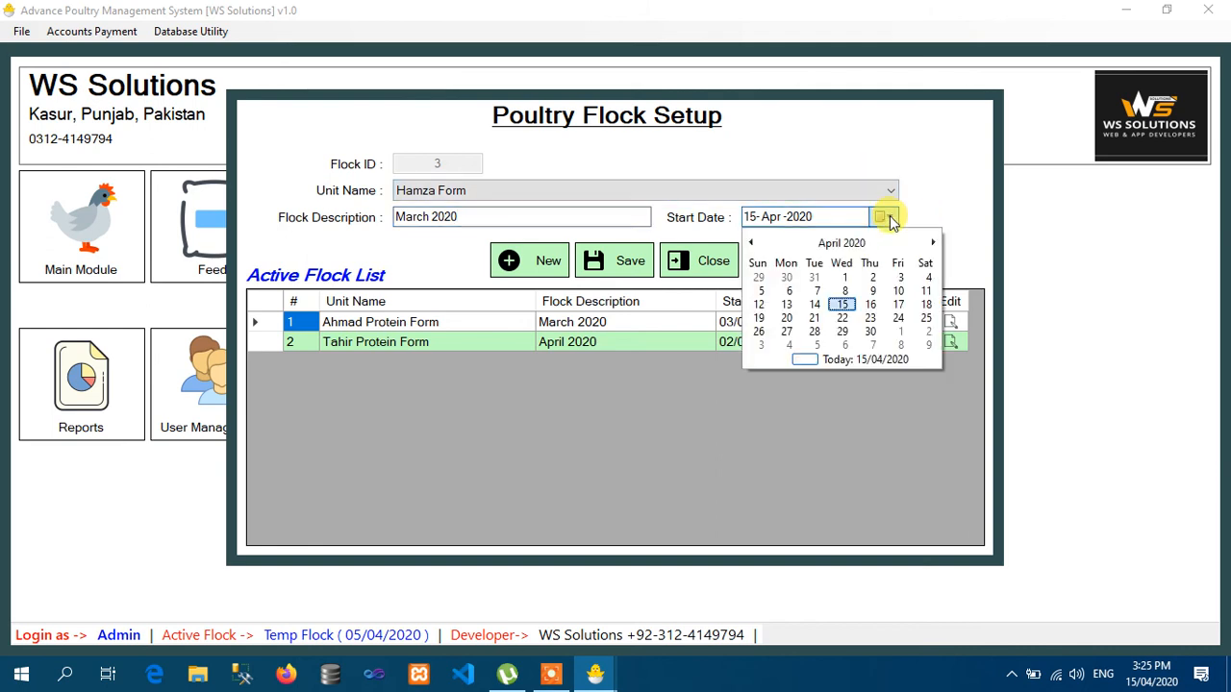
pyautogui.click(750, 243)
pyautogui.click(842, 305)
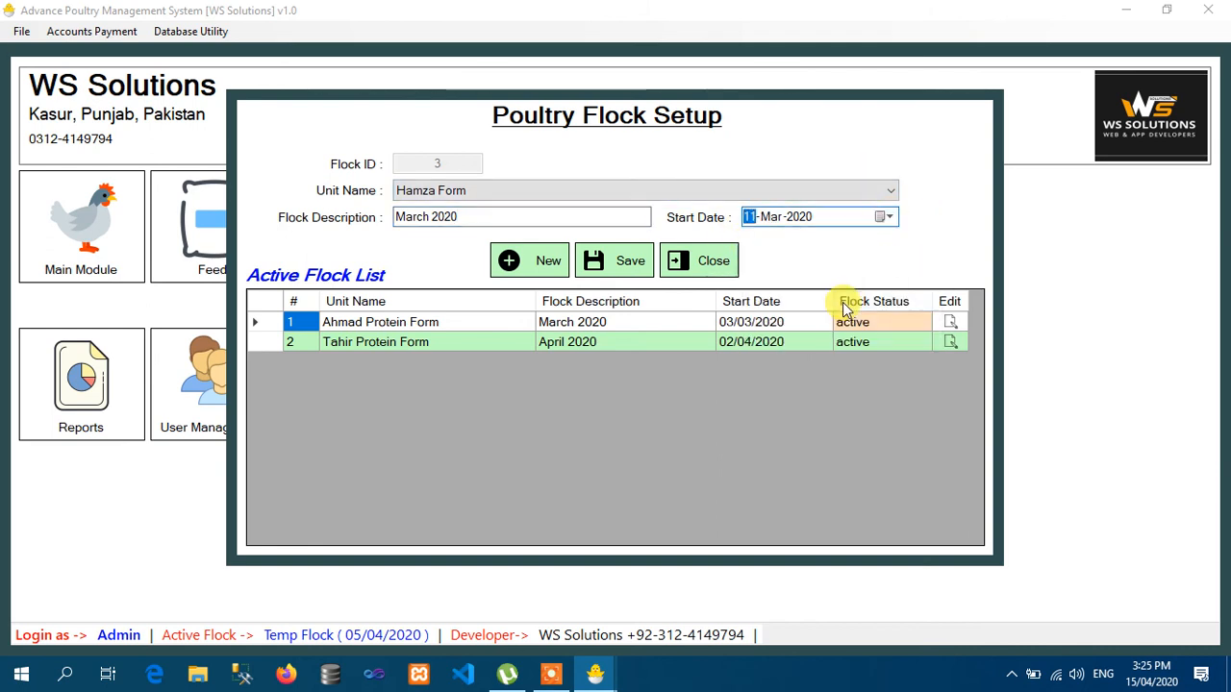
pyautogui.click(638, 261)
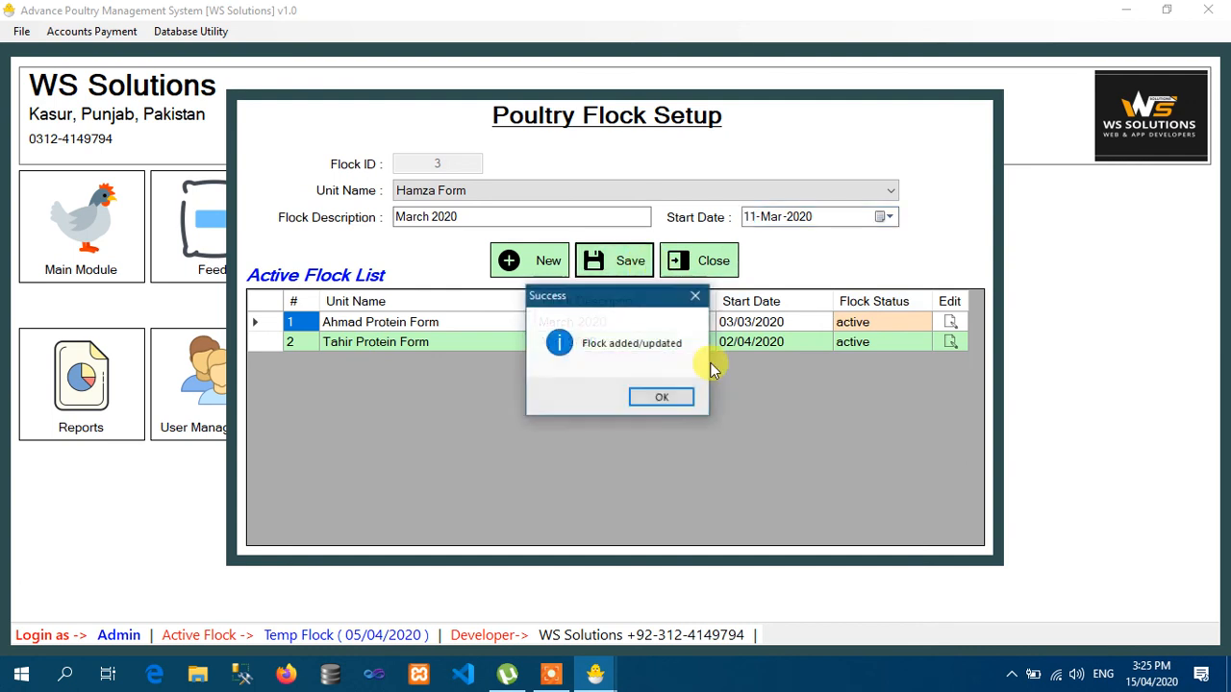
pyautogui.click(676, 402)
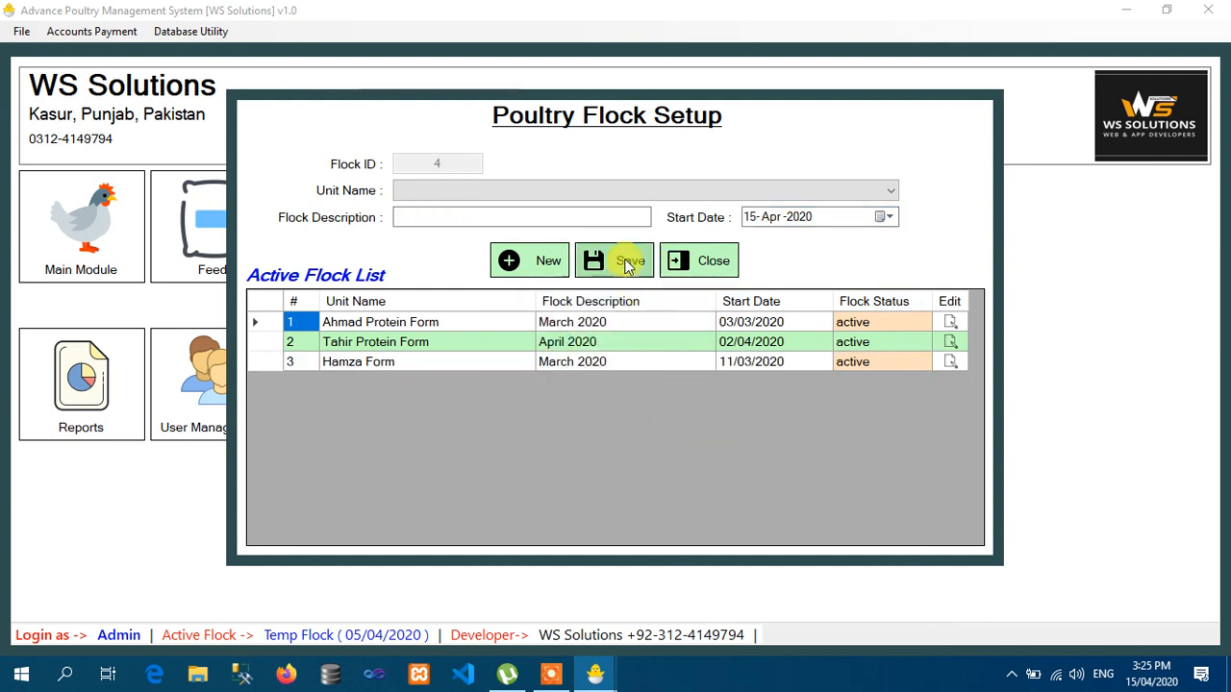
pyautogui.click(612, 193)
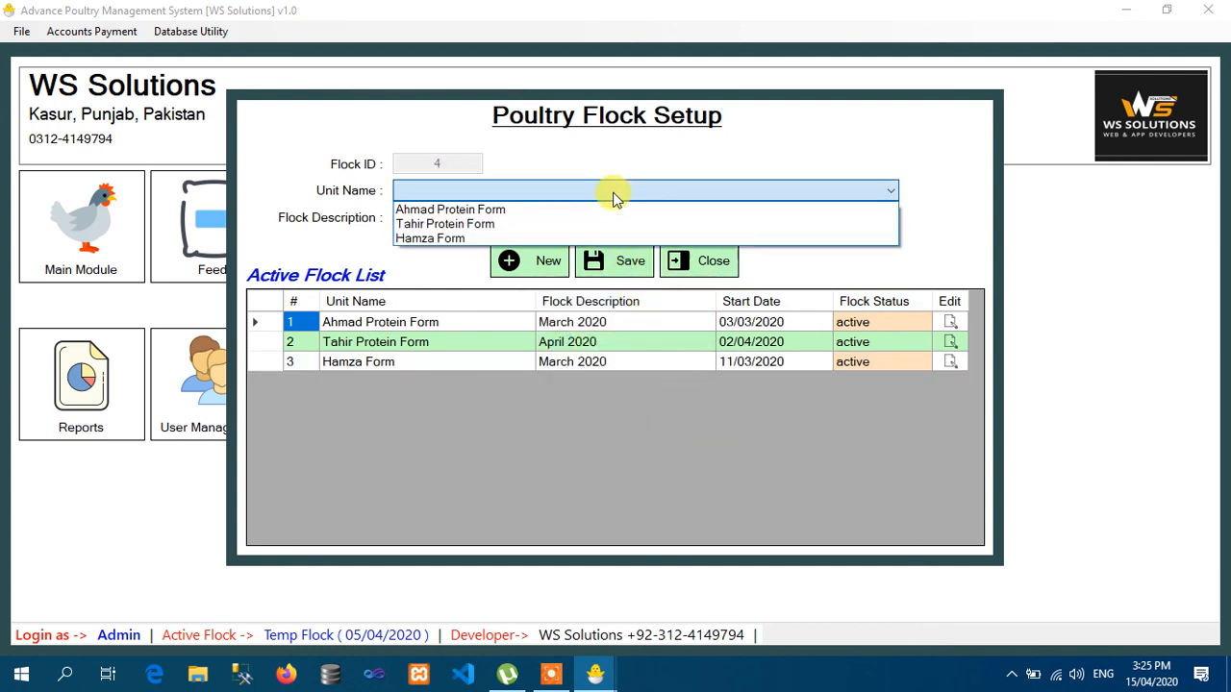
pyautogui.click(918, 233)
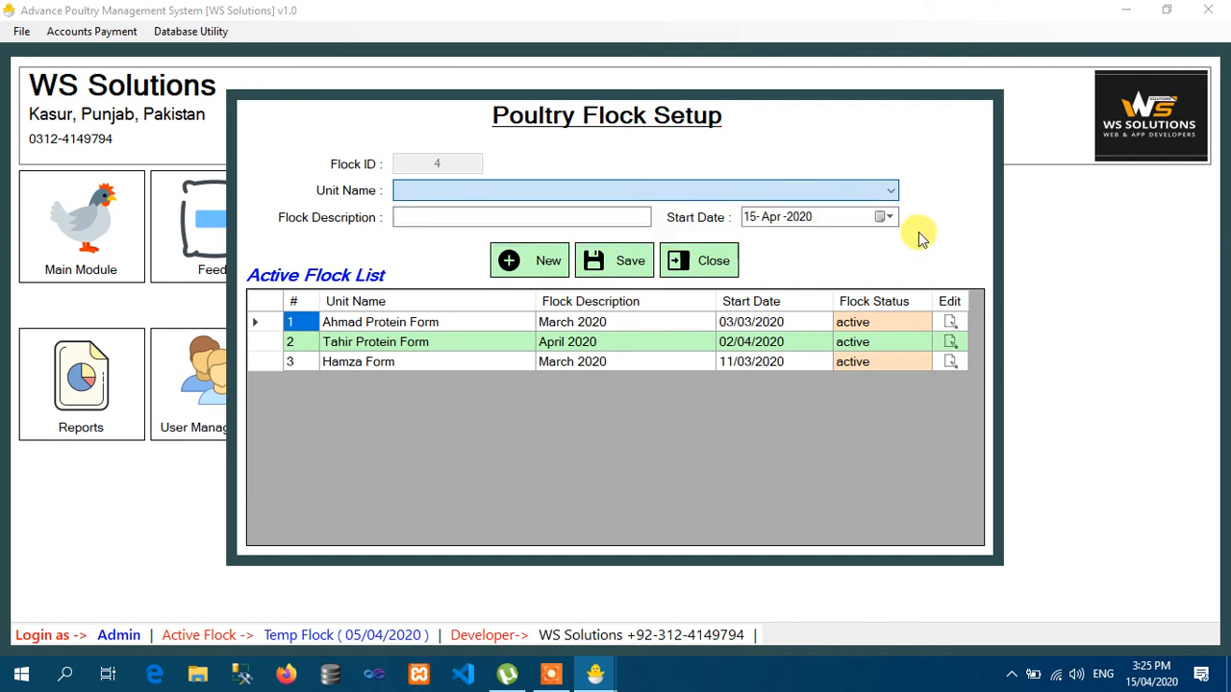
# - Close Poultry Flock Setup and the program, then pause the screen recording
pyautogui.click(699, 260)
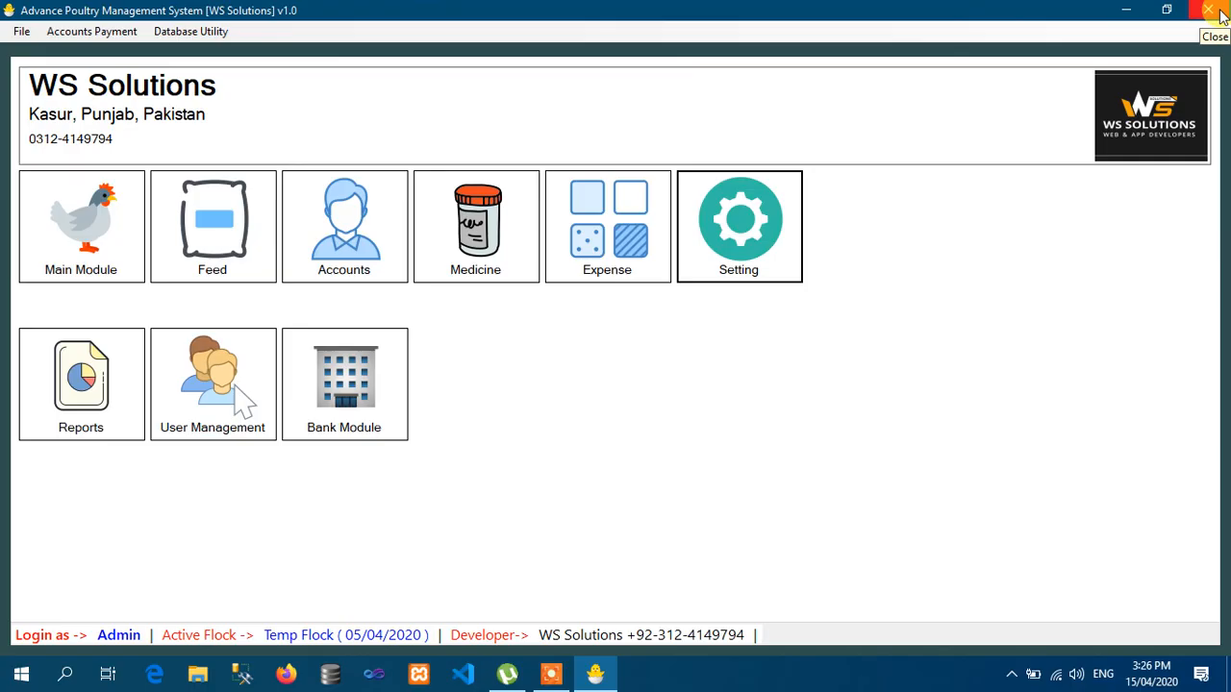
pyautogui.click(1218, 11)
pyautogui.click(1011, 674)
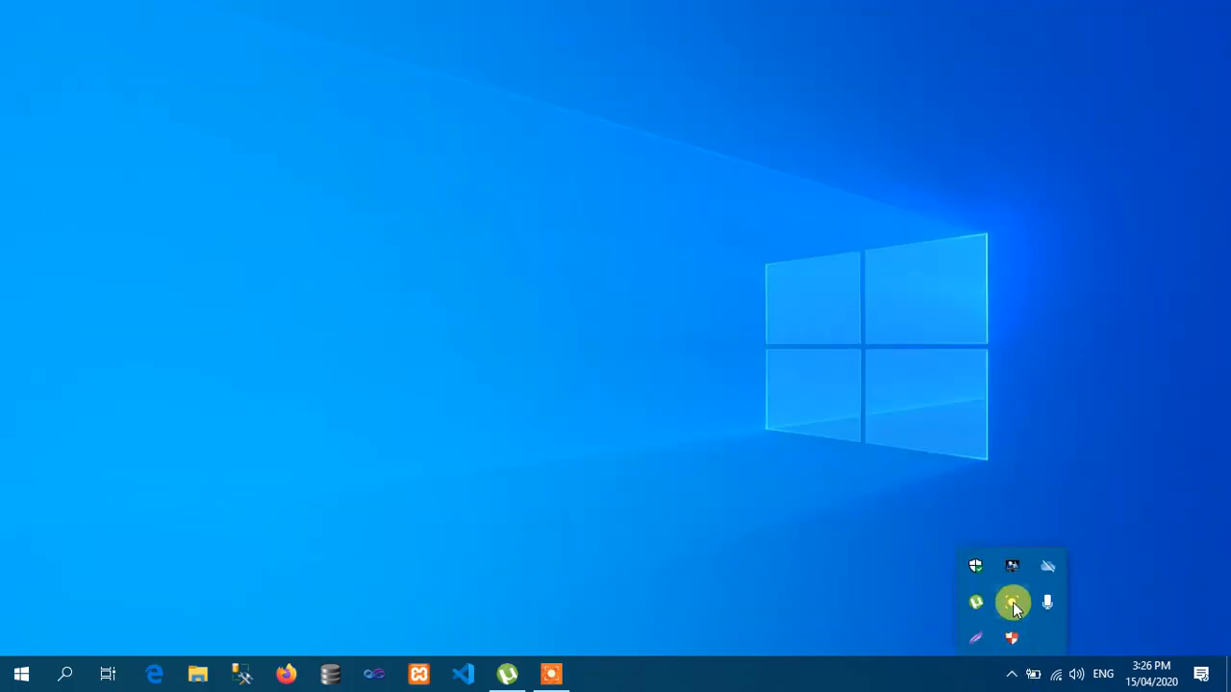
pyautogui.click(1012, 600)
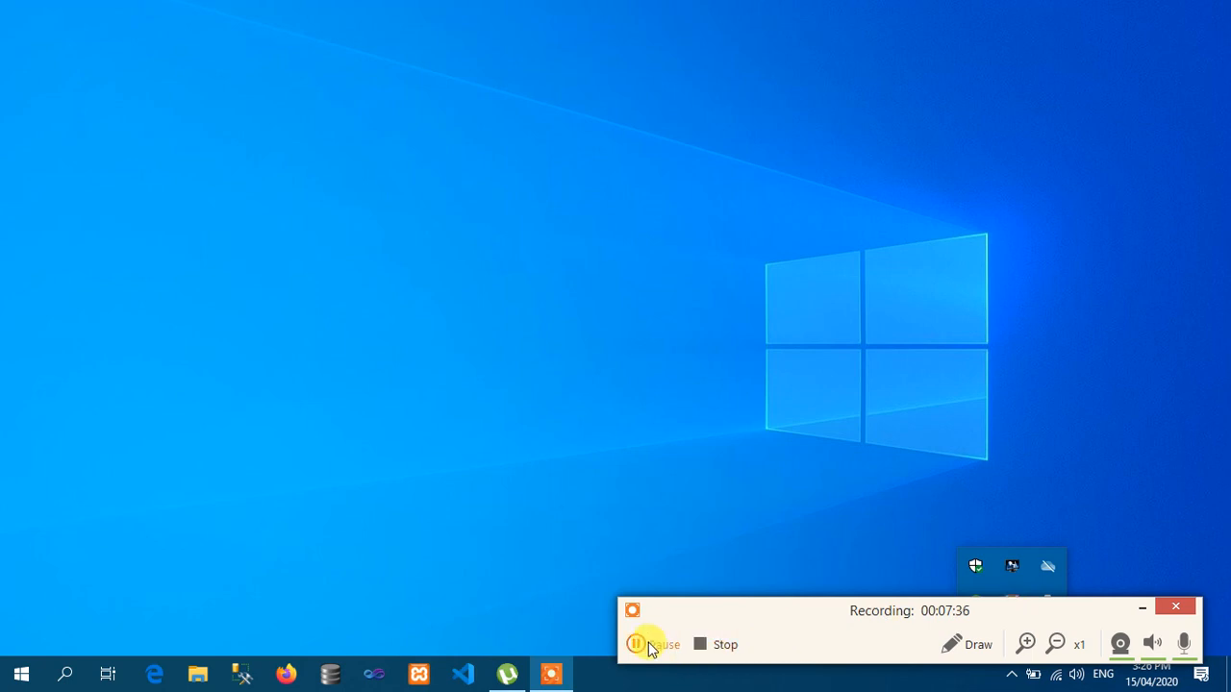
pyautogui.click(650, 649)
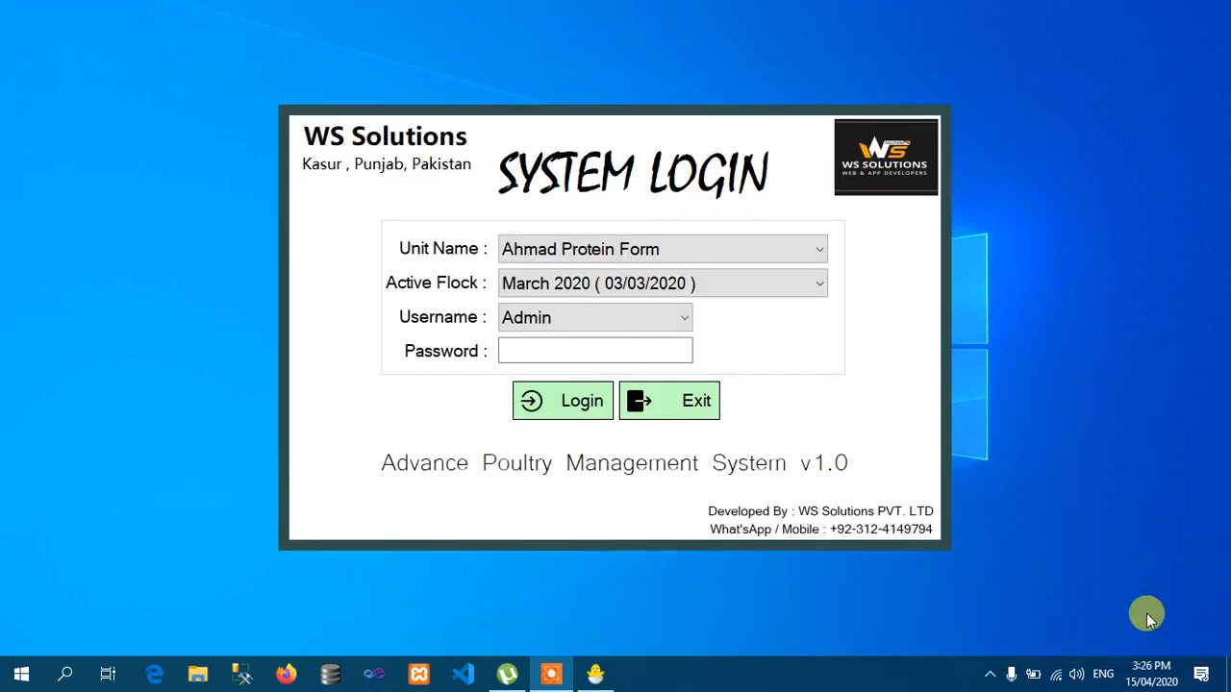
# - Select Ahmad Protein Form as the unit with its March 2020 active flock
pyautogui.click(561, 249)
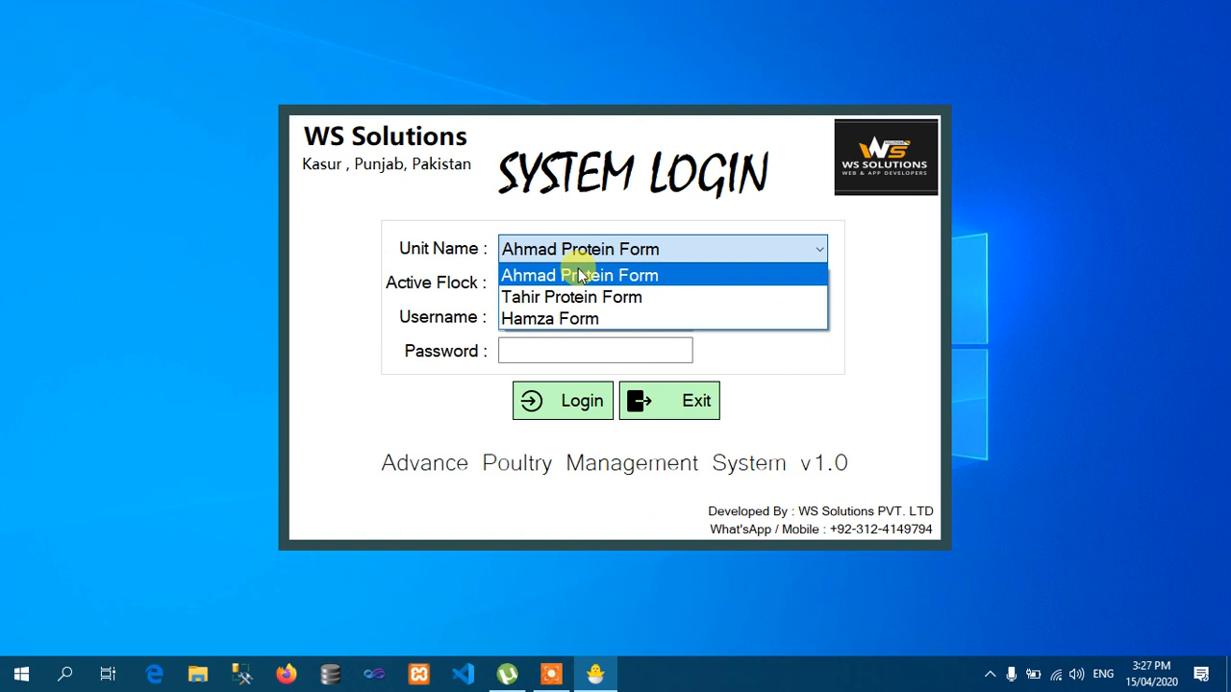
pyautogui.click(577, 268)
pyautogui.click(577, 260)
pyautogui.click(564, 275)
pyautogui.click(603, 285)
pyautogui.click(603, 285)
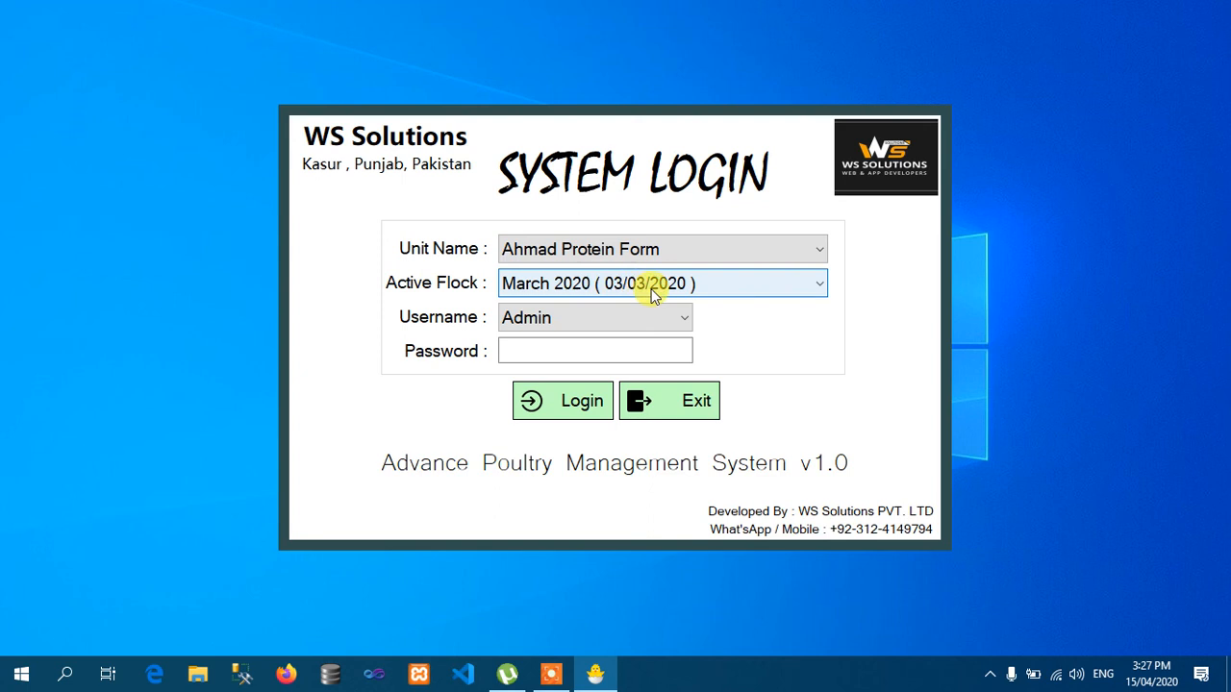
# - Check the active flocks of Tahir Protein Form and Hamza Form, then return to Ahmad Protein Form
pyautogui.click(629, 249)
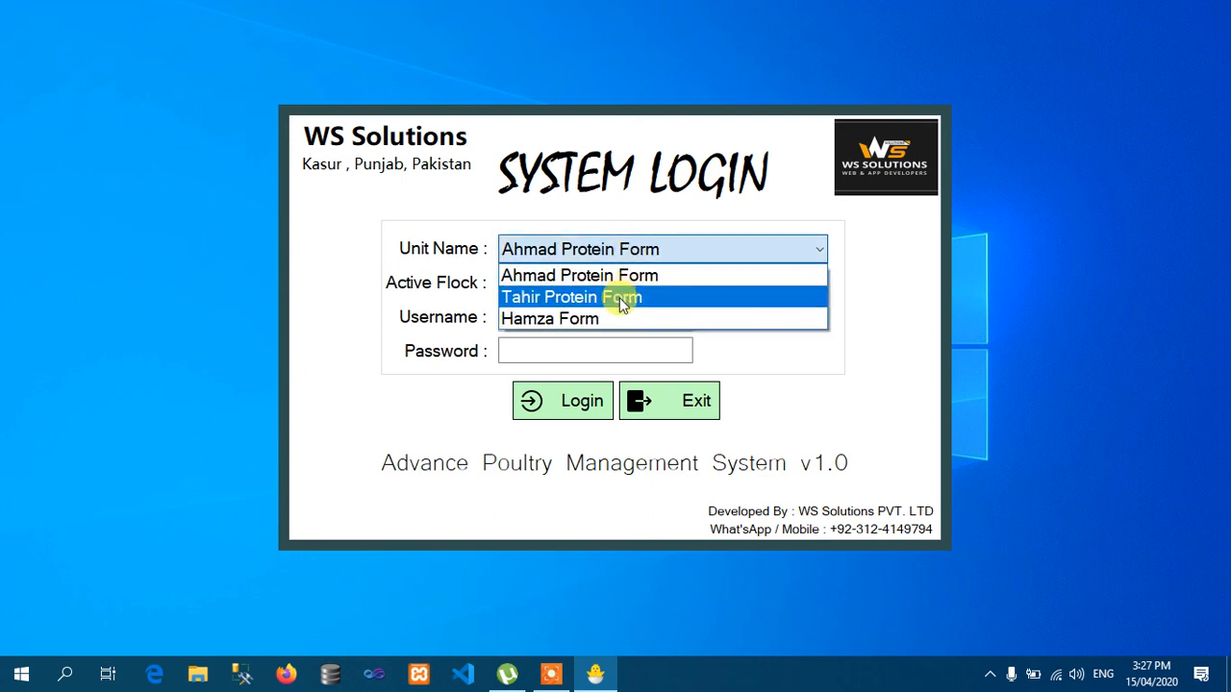
pyautogui.click(620, 300)
pyautogui.click(598, 283)
pyautogui.click(626, 246)
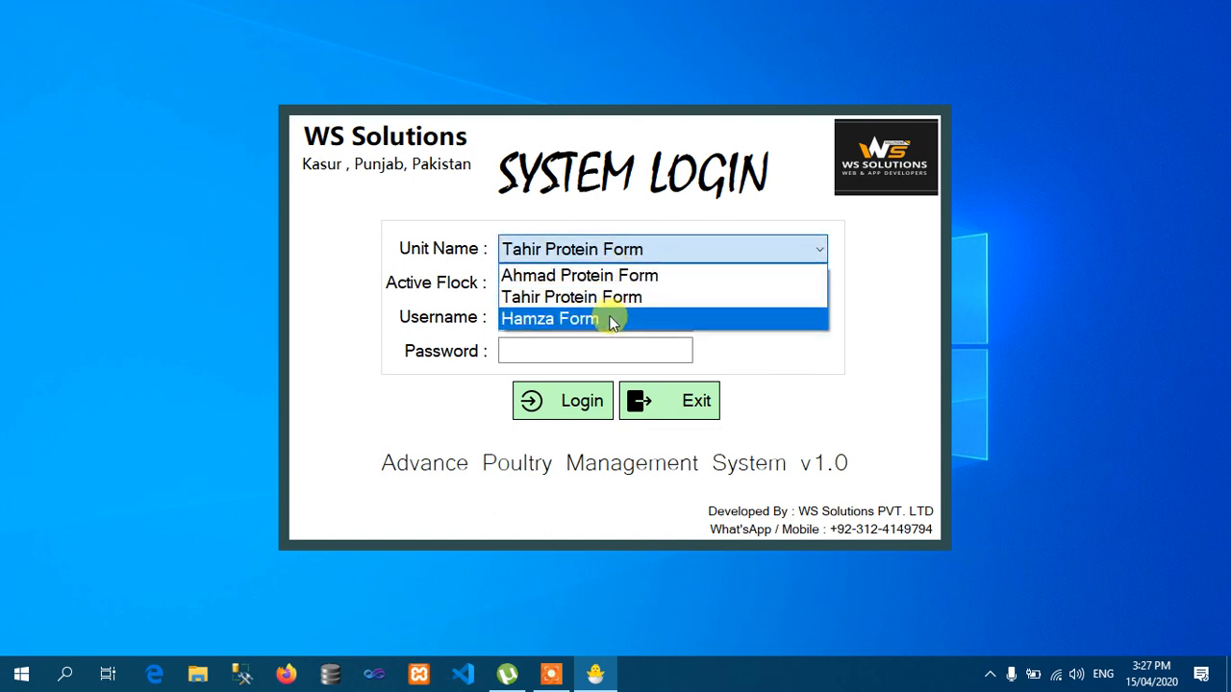
pyautogui.click(611, 321)
pyautogui.click(610, 290)
pyautogui.click(615, 248)
pyautogui.click(614, 248)
pyautogui.click(616, 275)
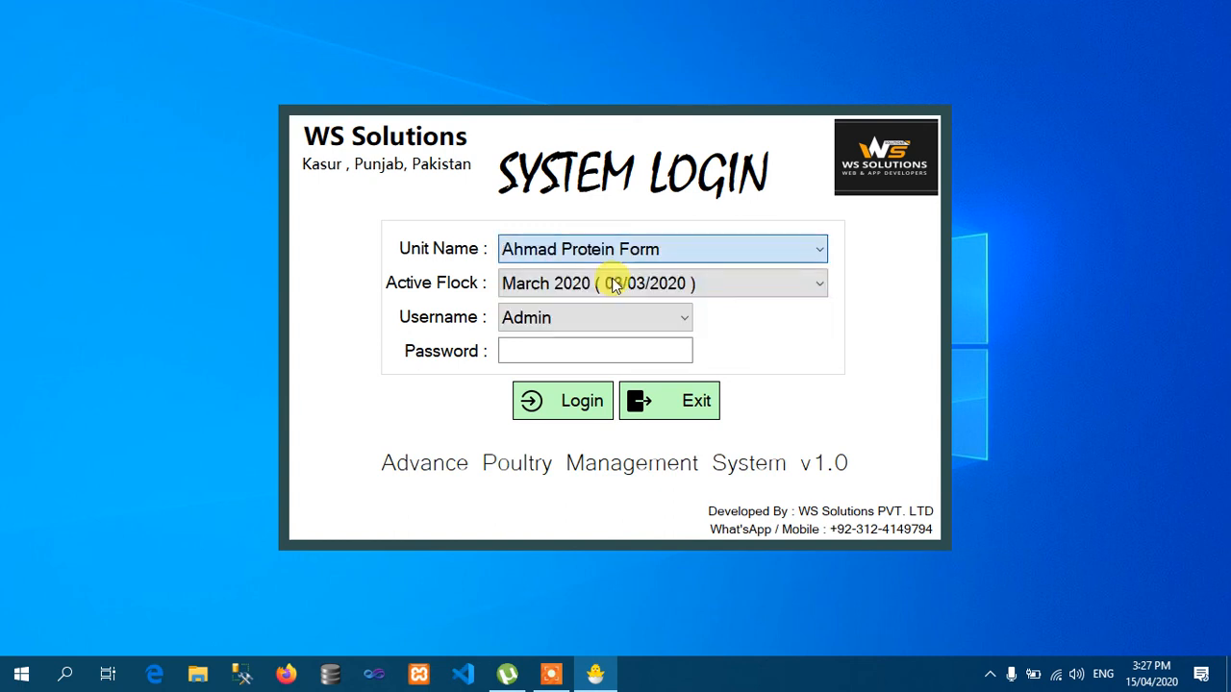
# - Keep Admin as the username and begin entering the password
pyautogui.click(624, 319)
pyautogui.click(624, 320)
pyautogui.click(621, 351)
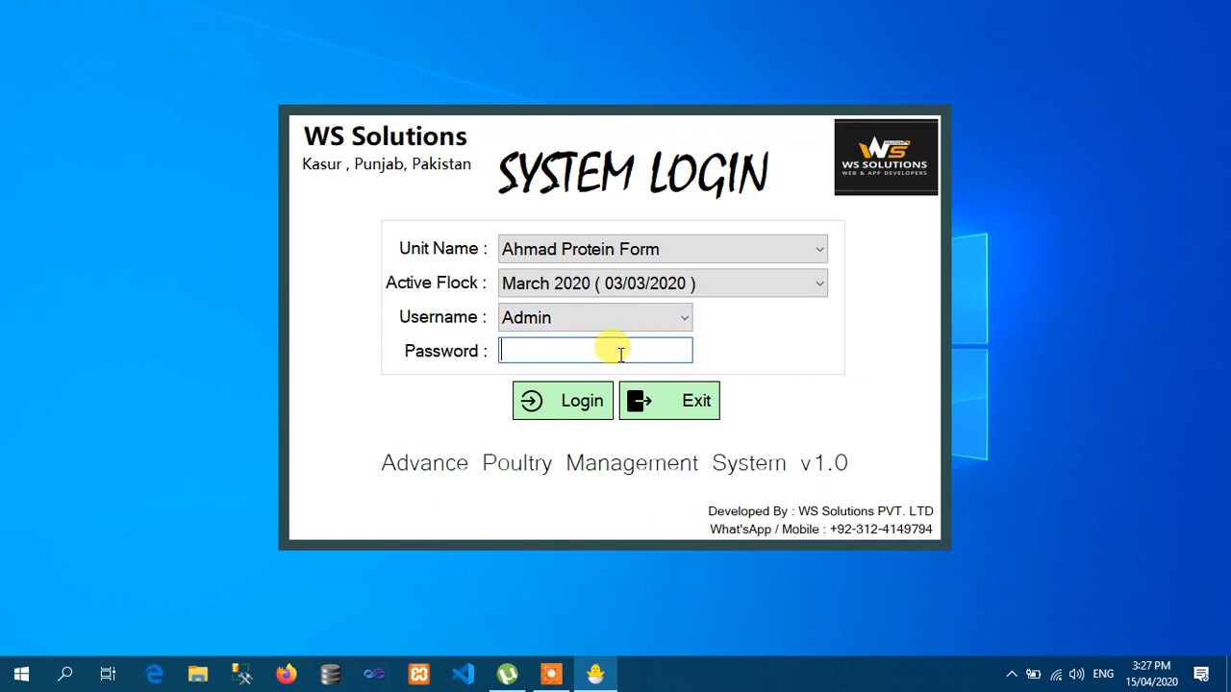
# - Enter the account password and log in as Admin to Ahmad Protein Form's dashboard
pyautogui.write('*****')
pyautogui.press('Return')
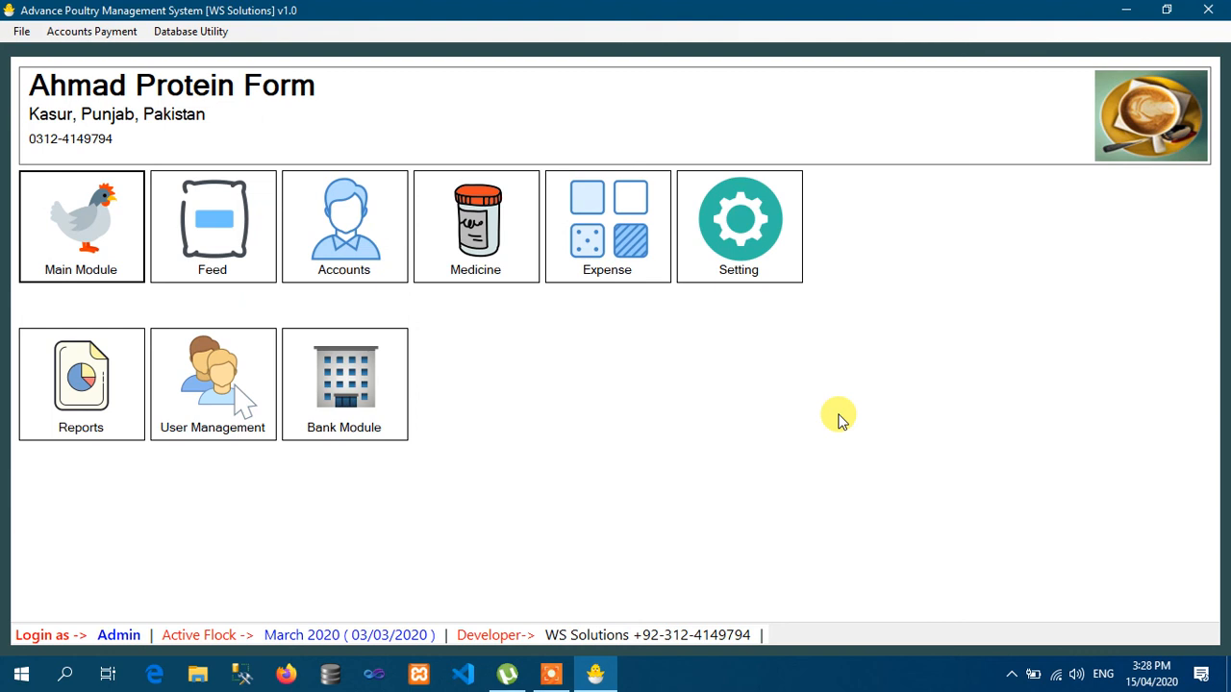
pyautogui.click(1013, 681)
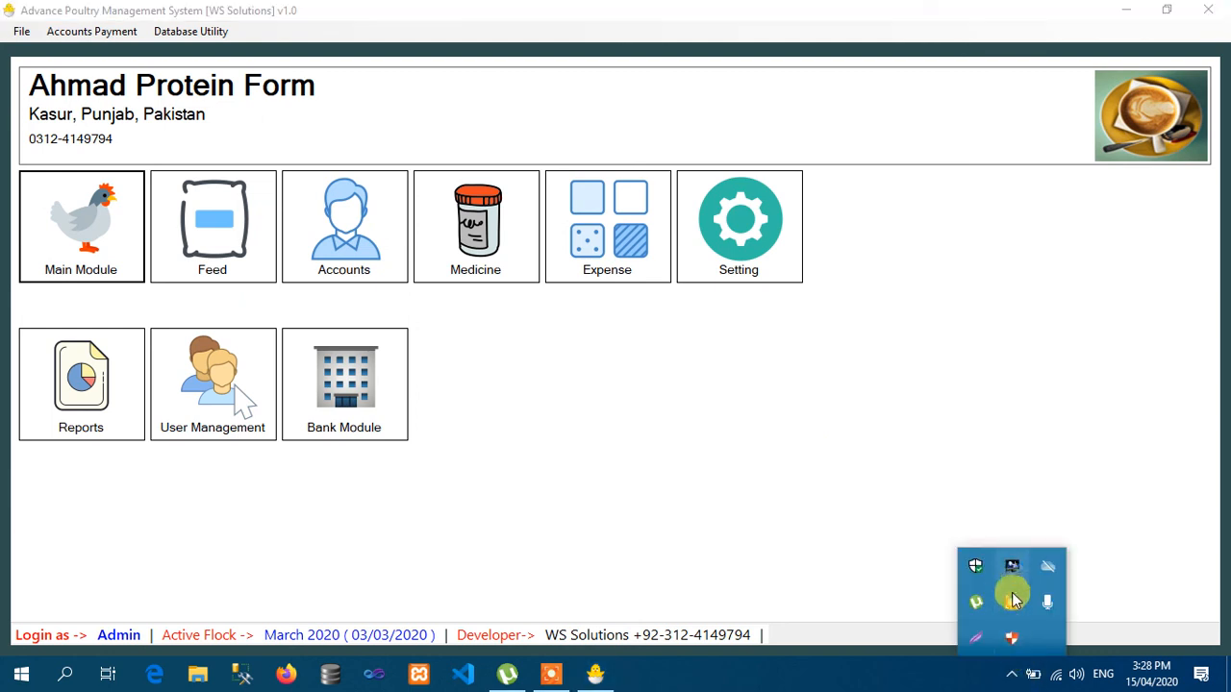